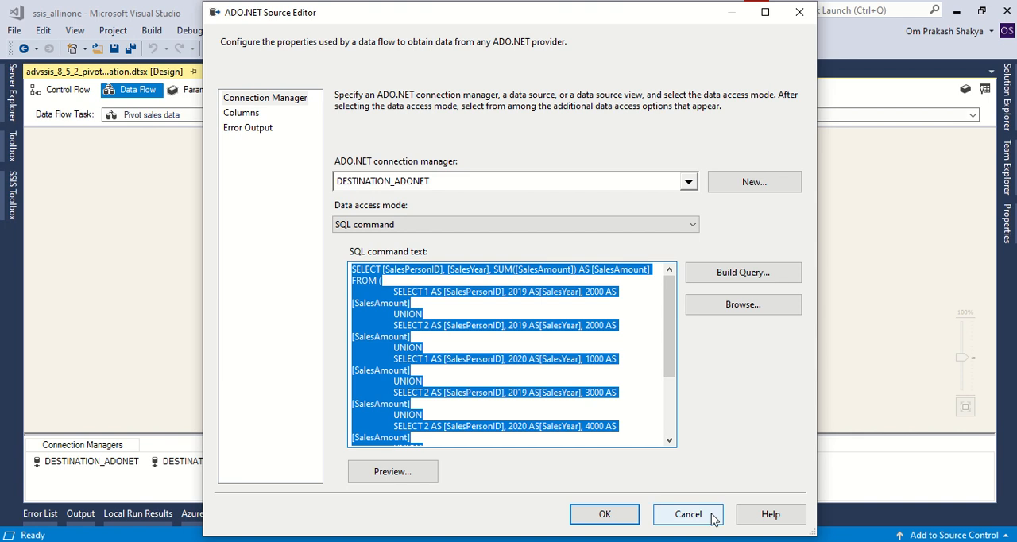
# Step: Close the source editor and check the Truncate table task's connection and SQL statement in the control flow
pyautogui.click(707, 515)
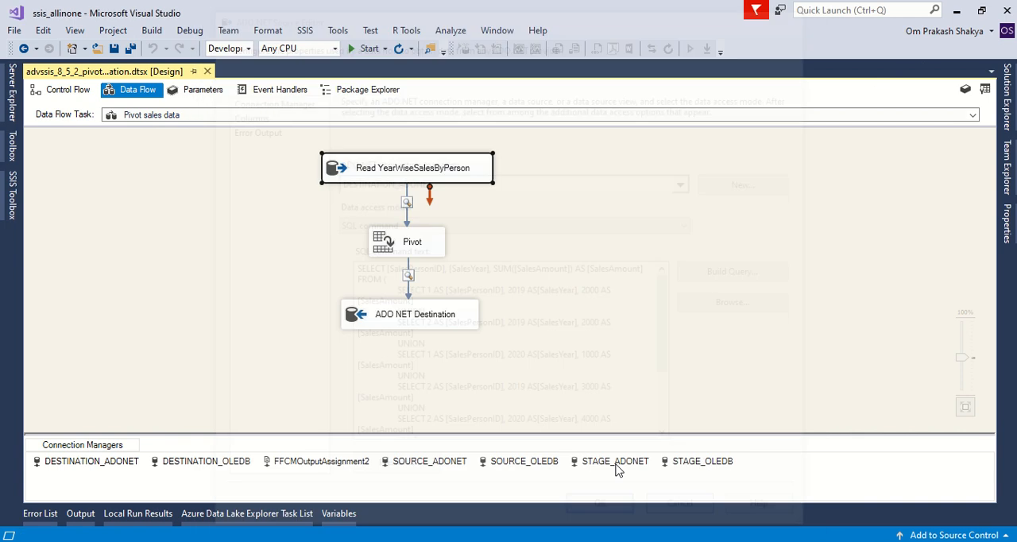
pyautogui.click(67, 90)
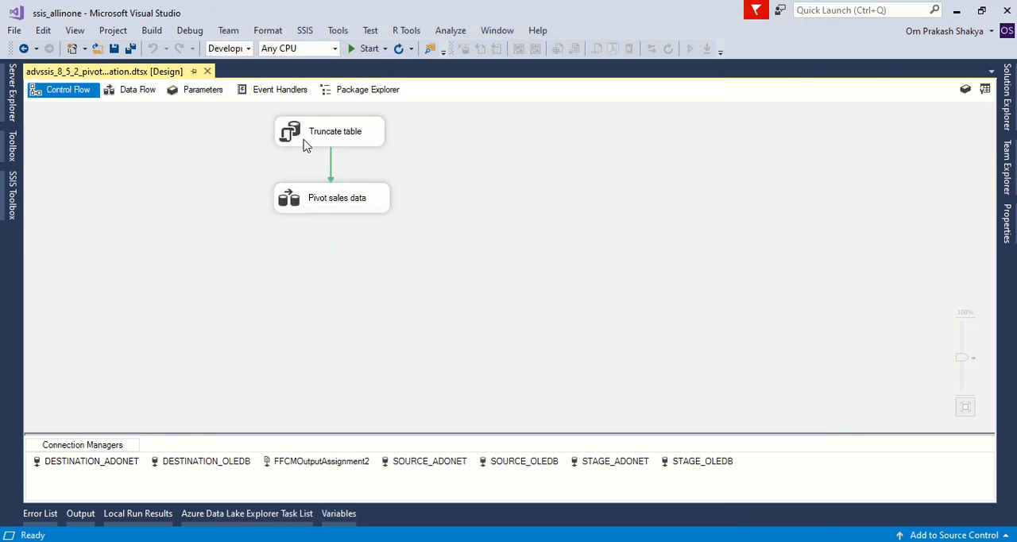
pyautogui.doubleClick(305, 144)
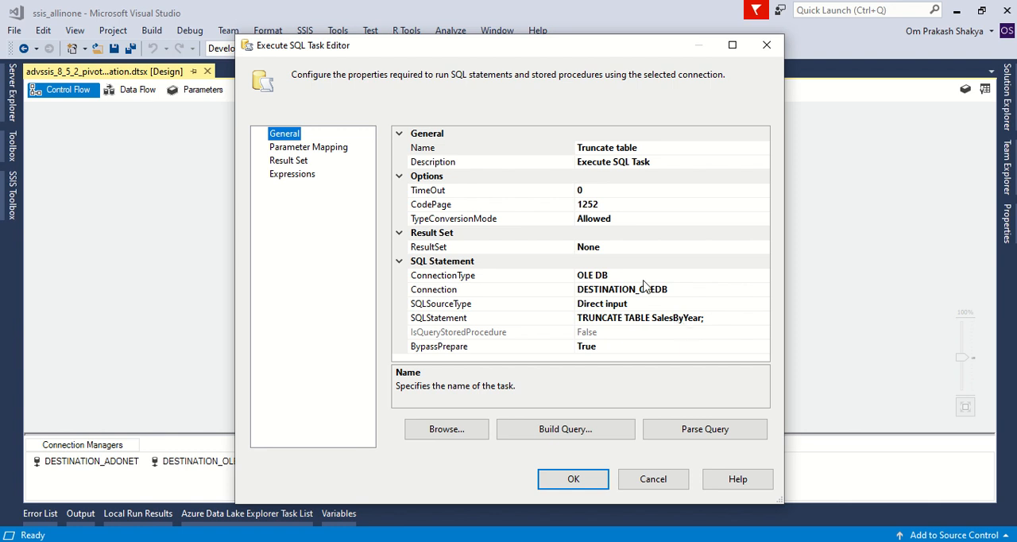
pyautogui.click(767, 45)
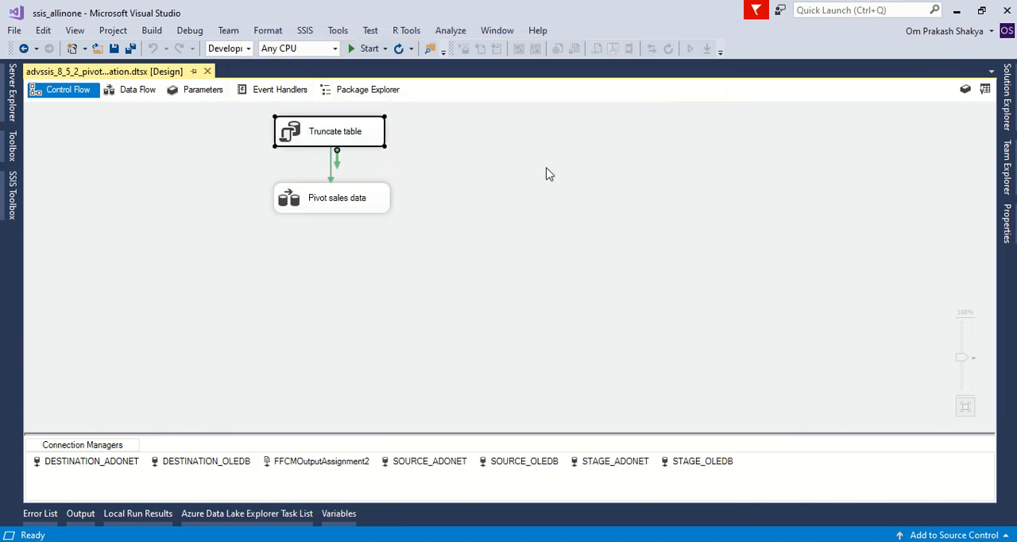
# Step: Open the Pivot sales data flow and review the SQL command of the Read YearWiseSalesByPerson source
pyautogui.doubleClick(312, 210)
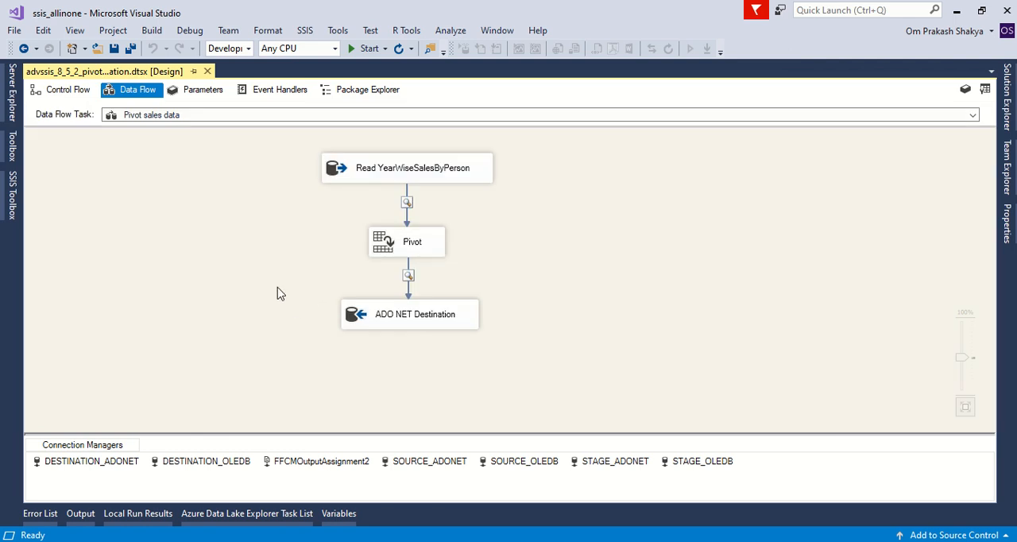
pyautogui.doubleClick(339, 173)
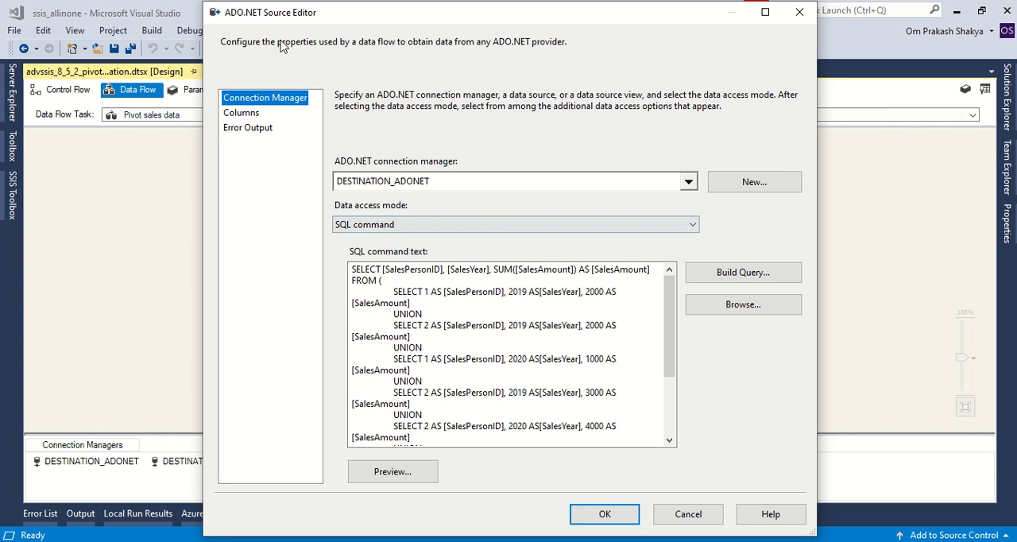
pyautogui.click(437, 309)
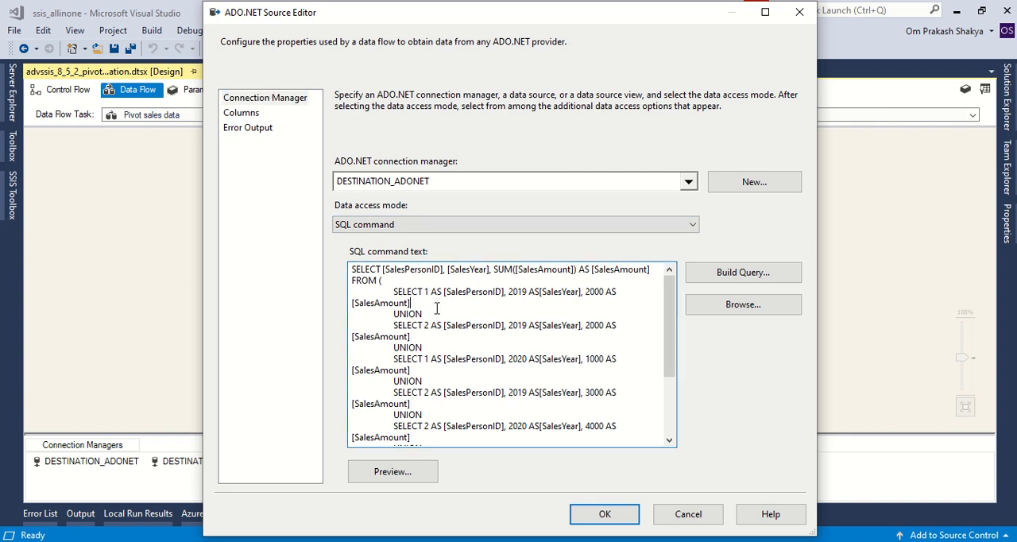
pyautogui.click(799, 12)
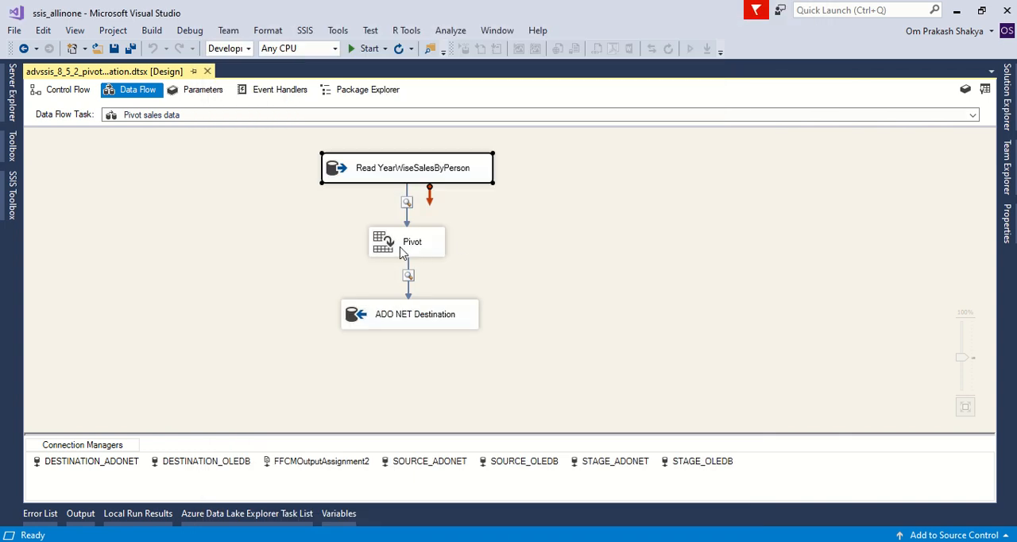
# Step: Review the ADO NET Destination's target table and its column mappings
pyautogui.doubleClick(382, 318)
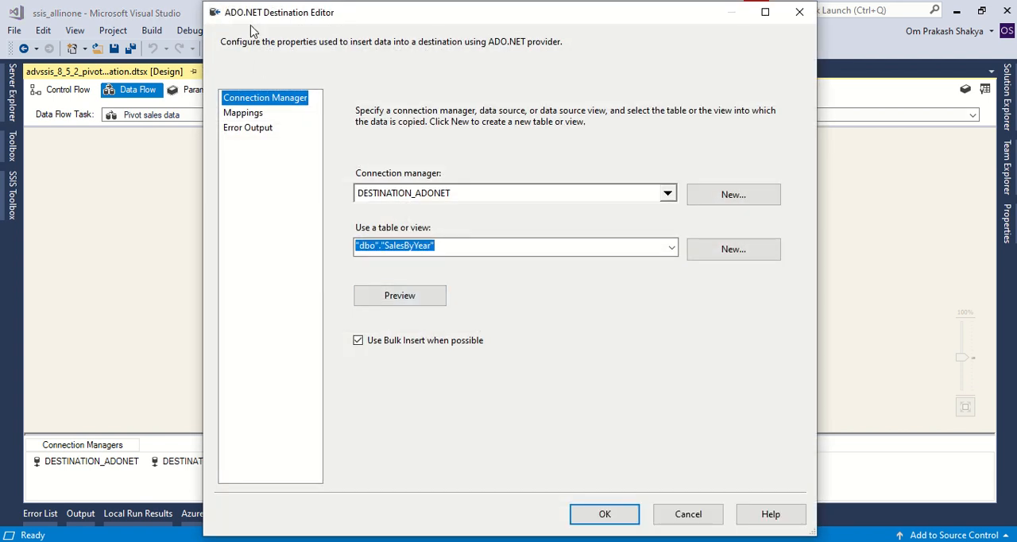
pyautogui.click(244, 114)
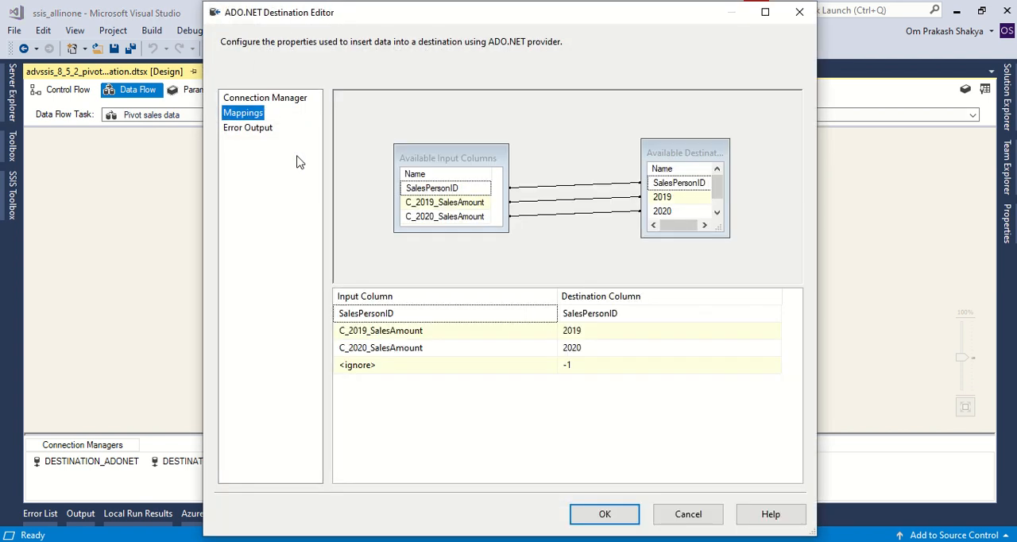
pyautogui.click(687, 514)
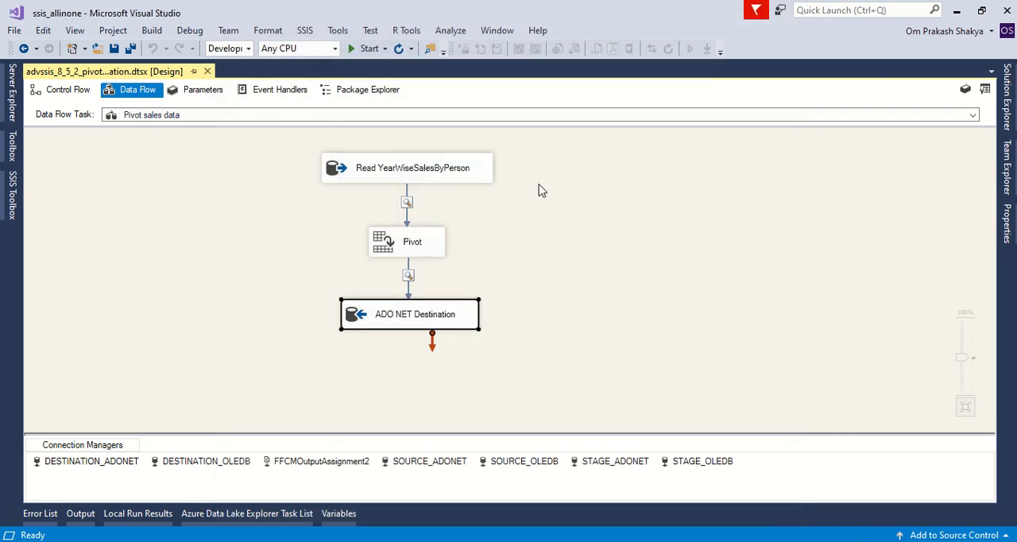
# Step: Reopen the Read YearWiseSalesByPerson source's query, switch to SQL Server Management Studio and execute the full grouped sales query
pyautogui.doubleClick(343, 177)
pyautogui.click(546, 371)
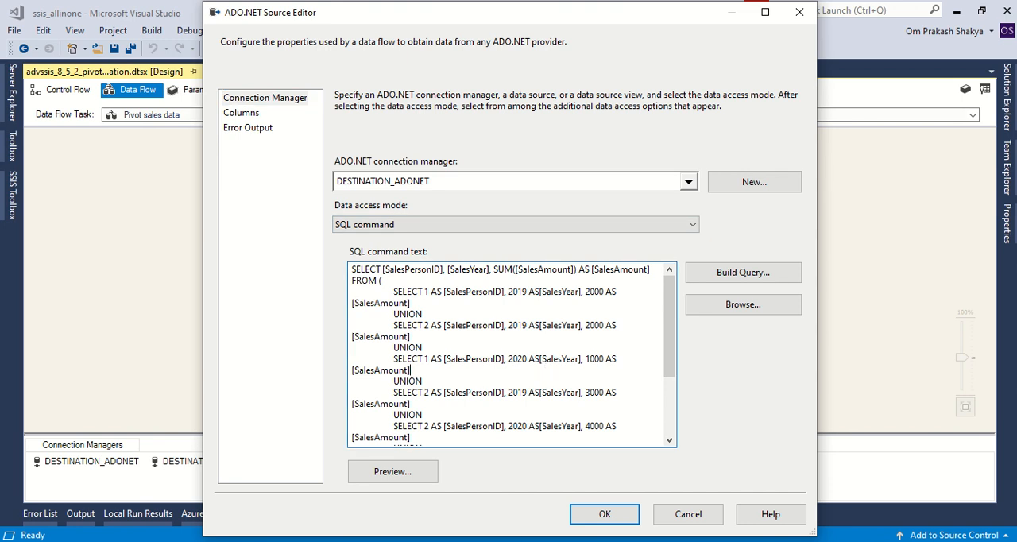
pyautogui.hotkey('alt', 'Tab')
pyautogui.click(272, 323)
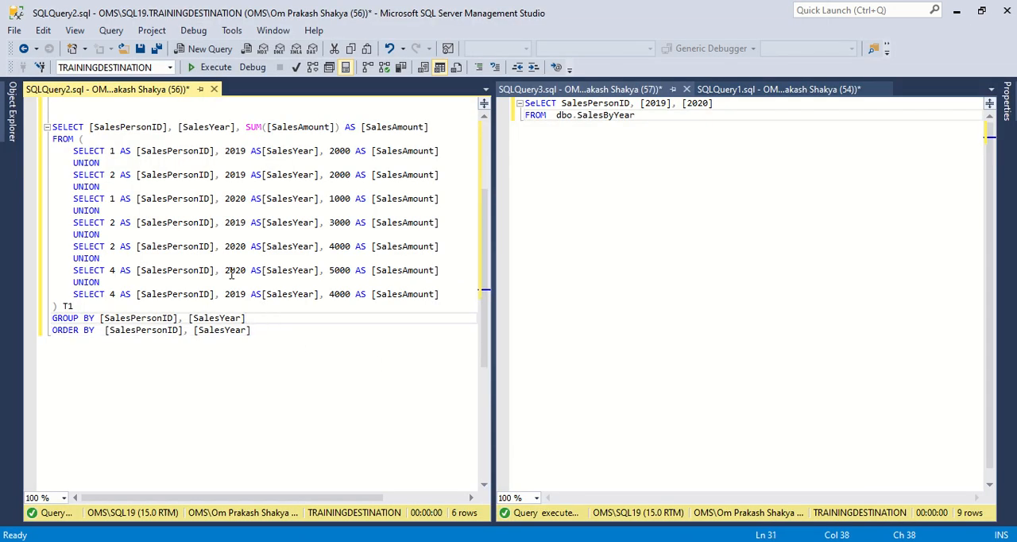
pyautogui.click(92, 116)
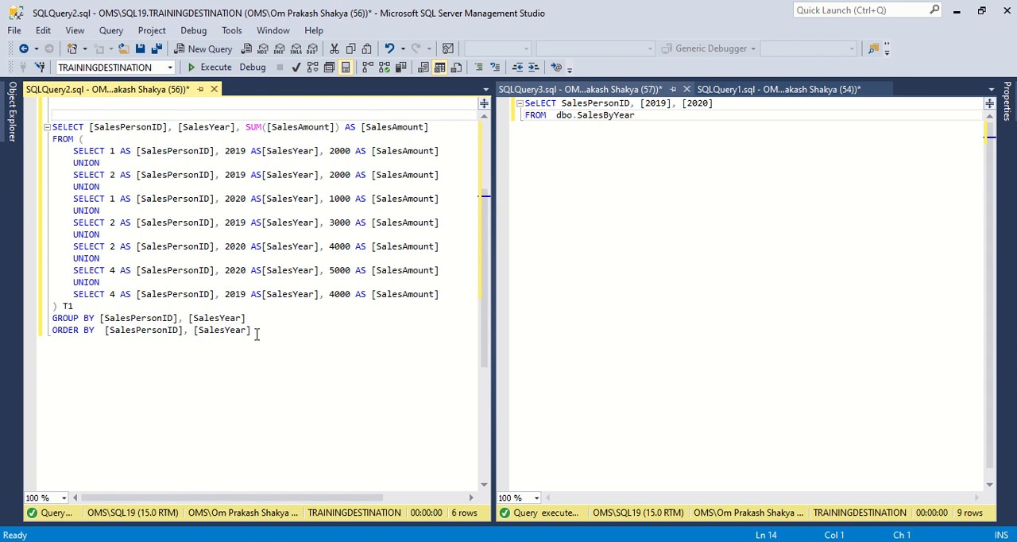
pyautogui.moveTo(256, 333); pyautogui.dragTo(44, 127)
pyautogui.click(208, 67)
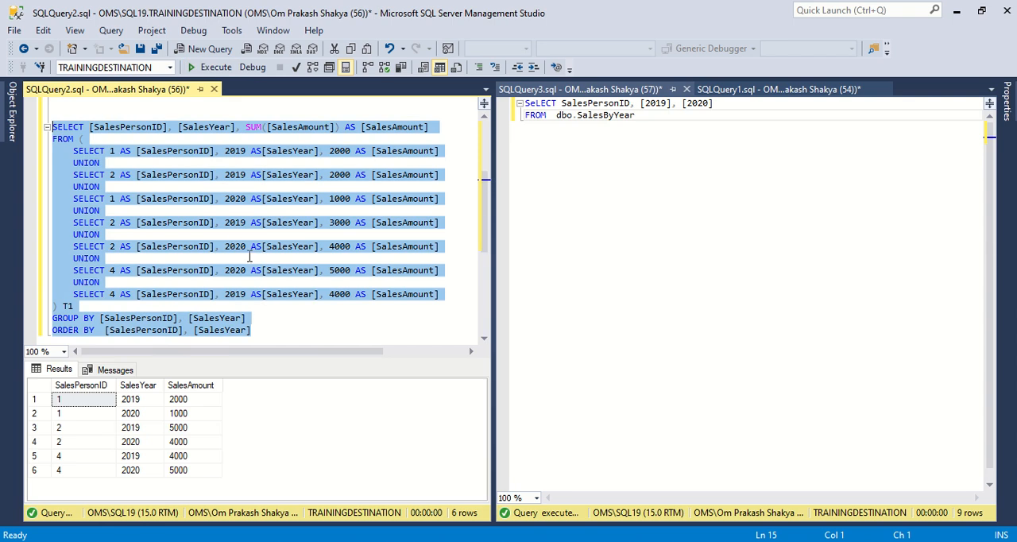
# Step: Execute only the inner UNION subquery and examine the result rows of salesperson 2 for 2019
pyautogui.click(280, 318)
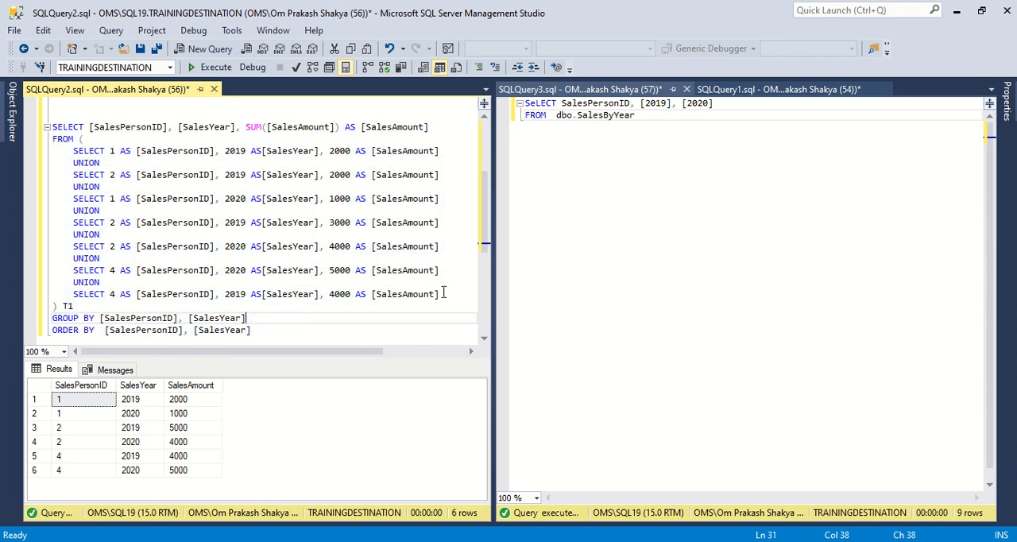
pyautogui.moveTo(445, 293); pyautogui.dragTo(43, 151)
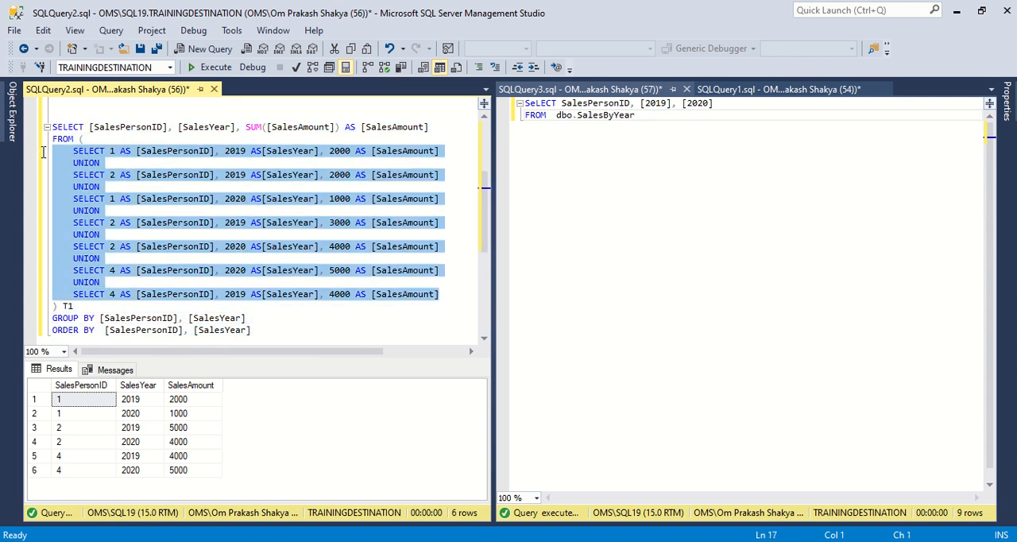
pyautogui.click(210, 68)
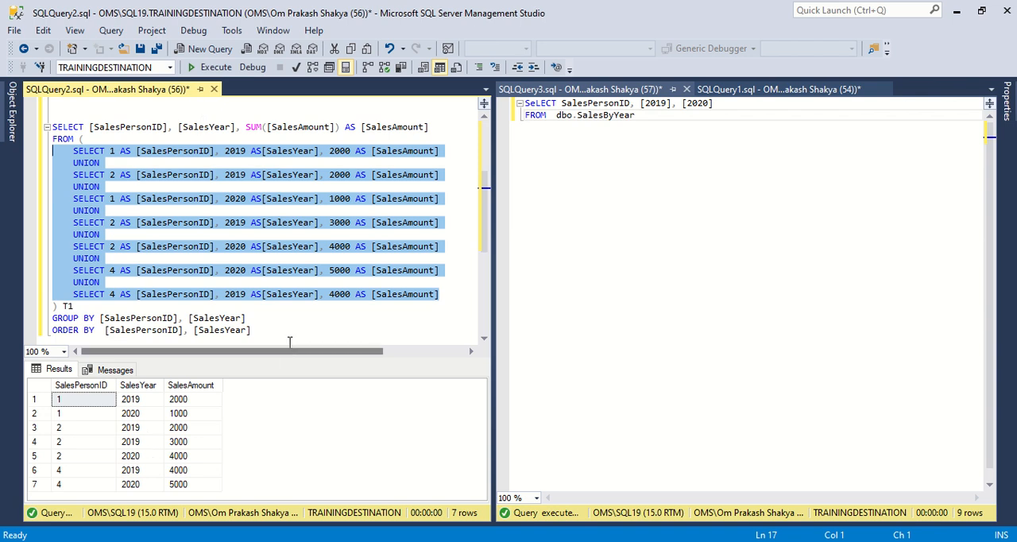
pyautogui.click(275, 321)
pyautogui.click(267, 335)
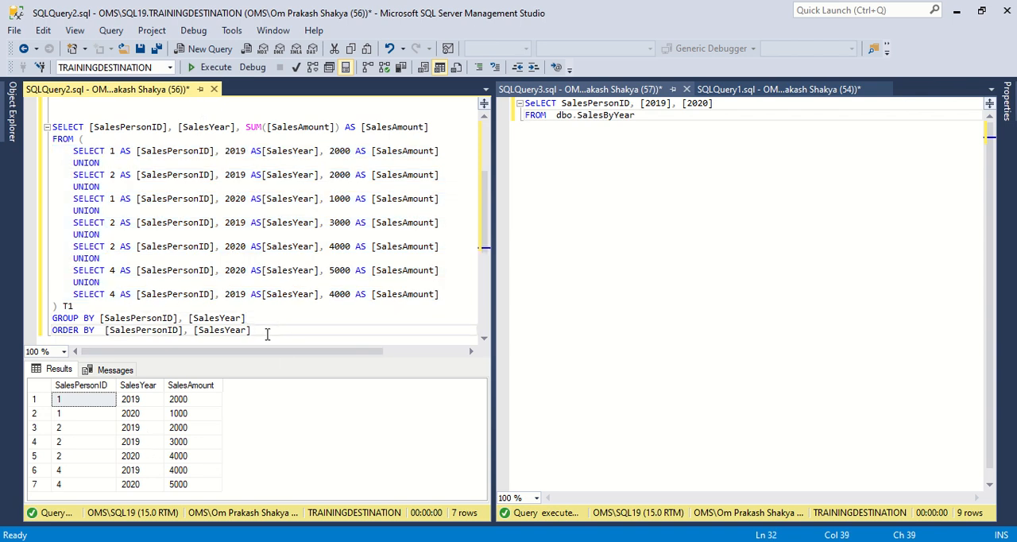
pyautogui.click(87, 405)
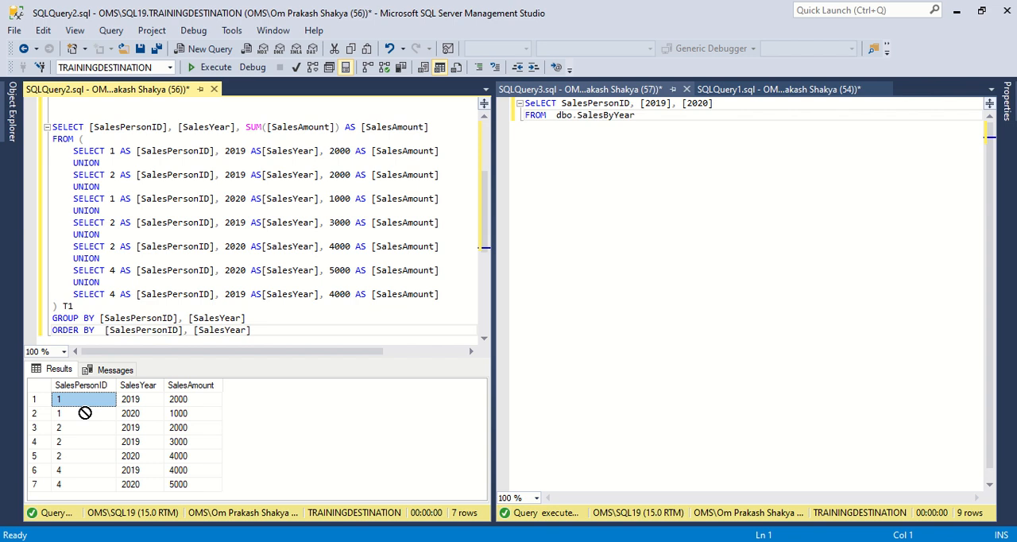
pyautogui.click(142, 401)
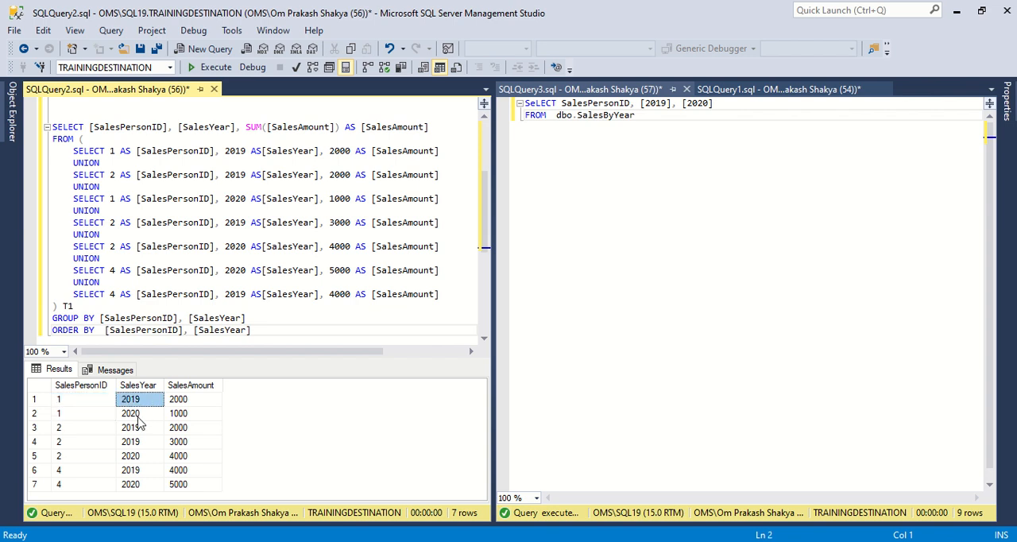
pyautogui.click(138, 419)
pyautogui.click(137, 433)
pyautogui.moveTo(89, 431); pyautogui.dragTo(175, 447)
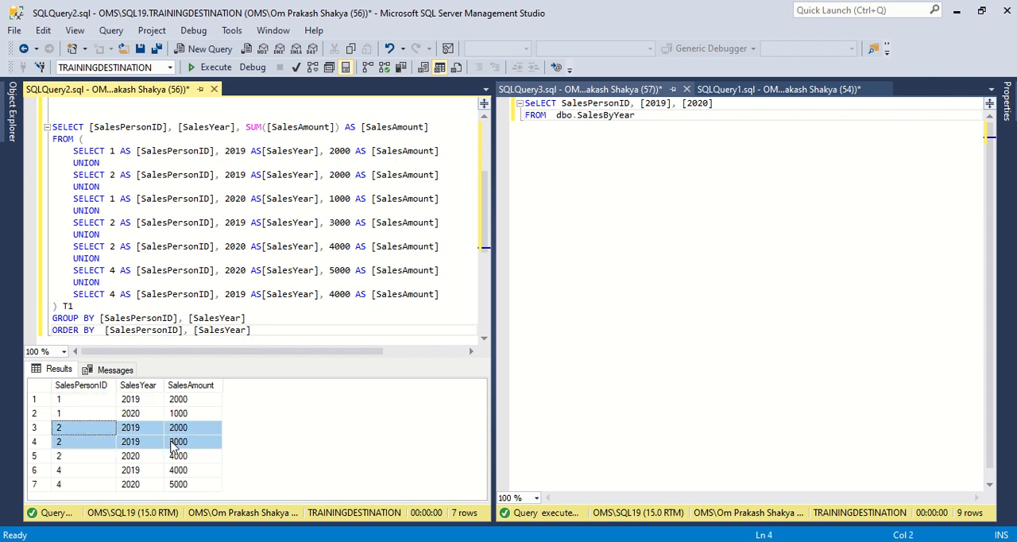
# Step: Execute the full grouped sales query again and examine the selected columns and the SUM of SalesAmount in its outer SELECT
pyautogui.moveTo(278, 332); pyautogui.dragTo(49, 125)
pyautogui.click(212, 67)
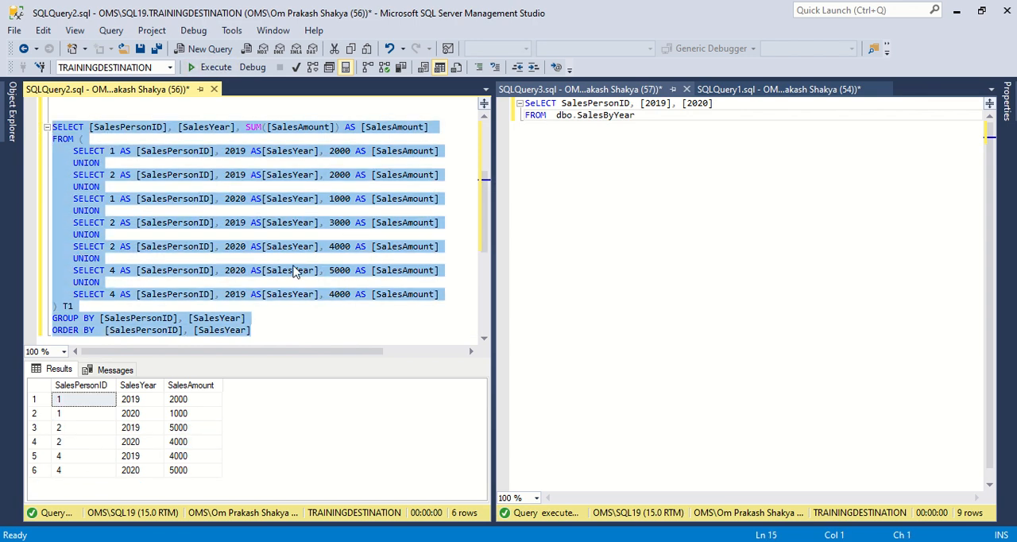
pyautogui.click(252, 138)
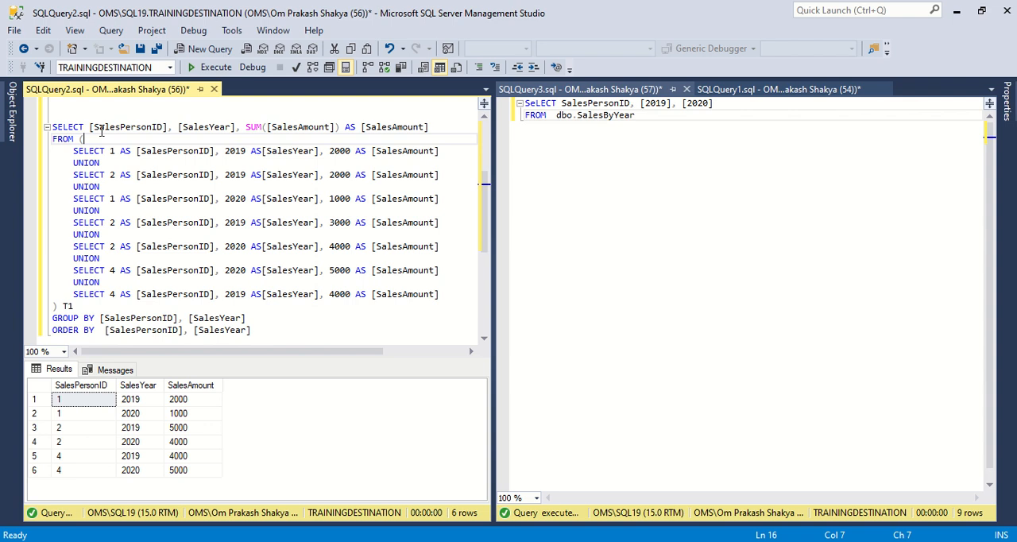
pyautogui.doubleClick(101, 128)
pyautogui.doubleClick(204, 127)
pyautogui.click(251, 127)
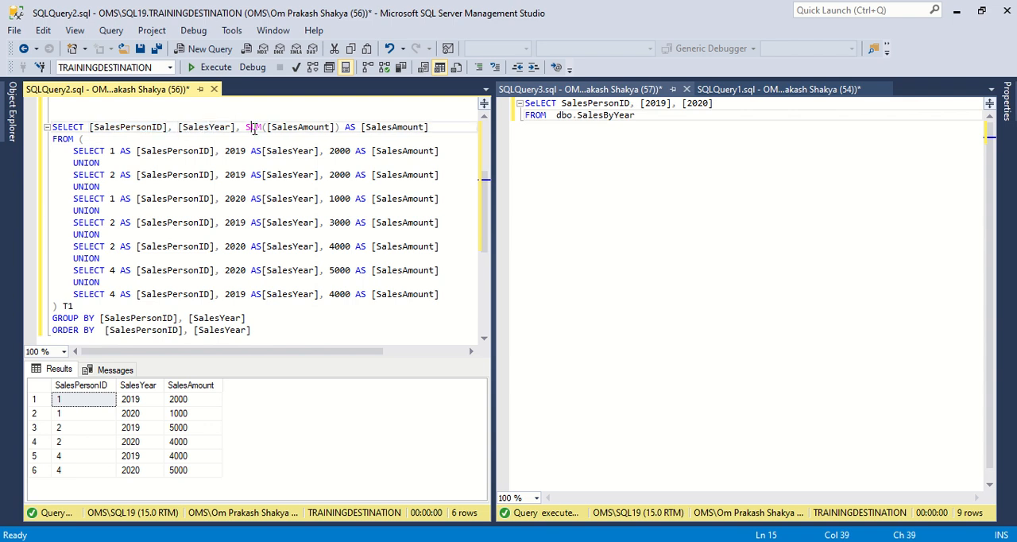
pyautogui.doubleClick(305, 127)
pyautogui.doubleClick(406, 127)
# Step: Examine the query's GROUP BY and ORDER BY clauses and execute the full query once more
pyautogui.doubleClick(64, 319)
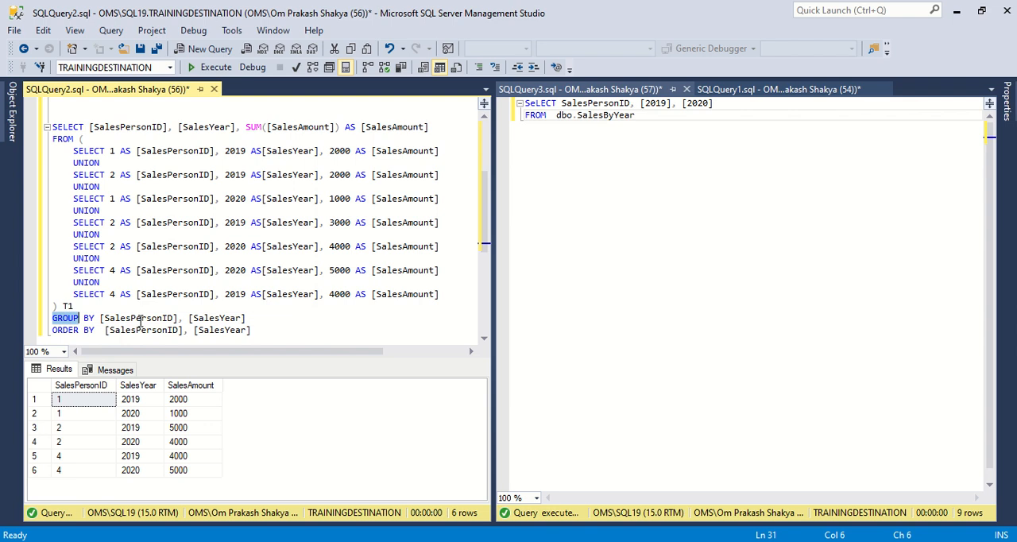
pyautogui.doubleClick(140, 319)
pyautogui.click(237, 318)
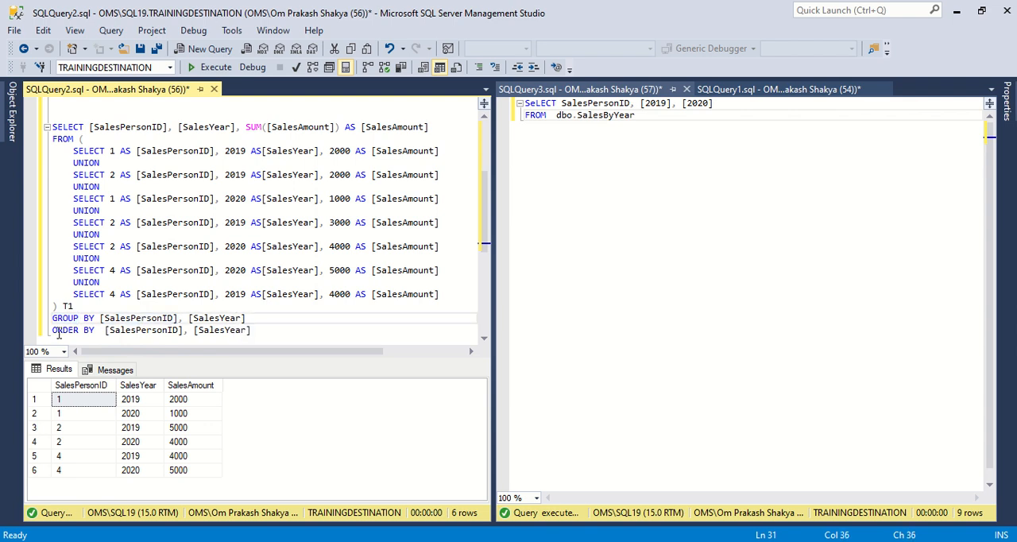
pyautogui.click(263, 333)
pyautogui.moveTo(277, 330); pyautogui.dragTo(48, 127)
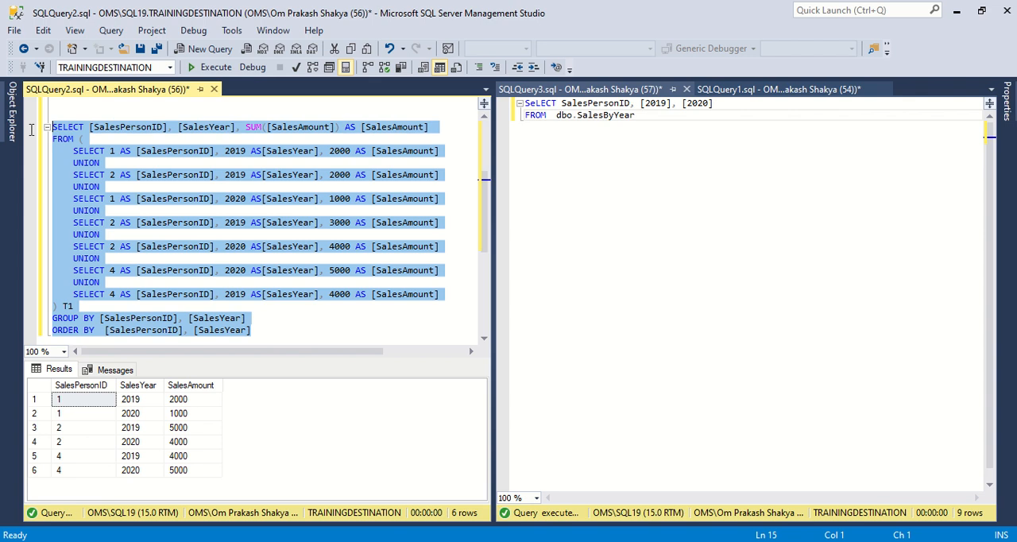
pyautogui.click(211, 68)
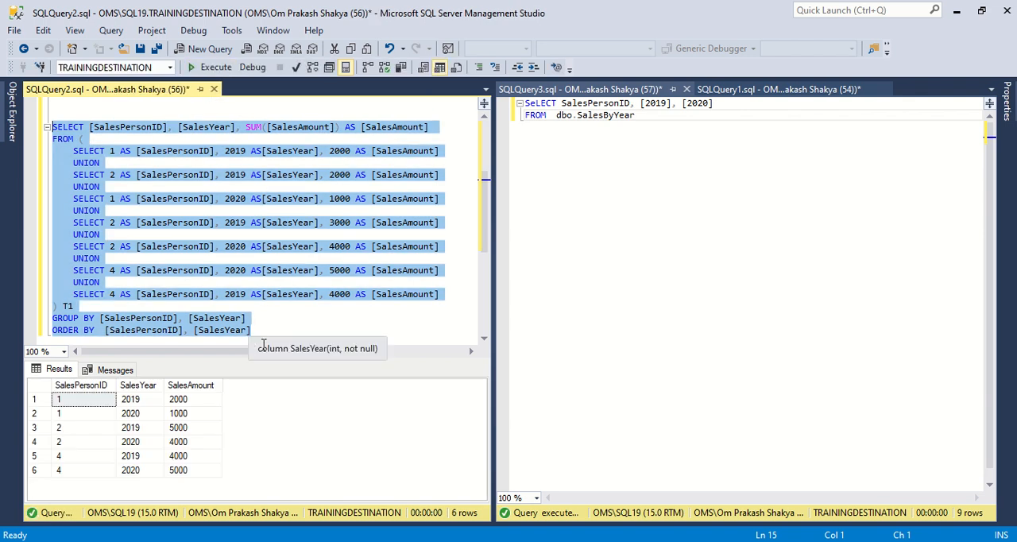
# Step: Switch back to Visual Studio and review the external and output columns of the Read YearWiseSalesByPerson source
pyautogui.hotkey('alt', 'Tab')
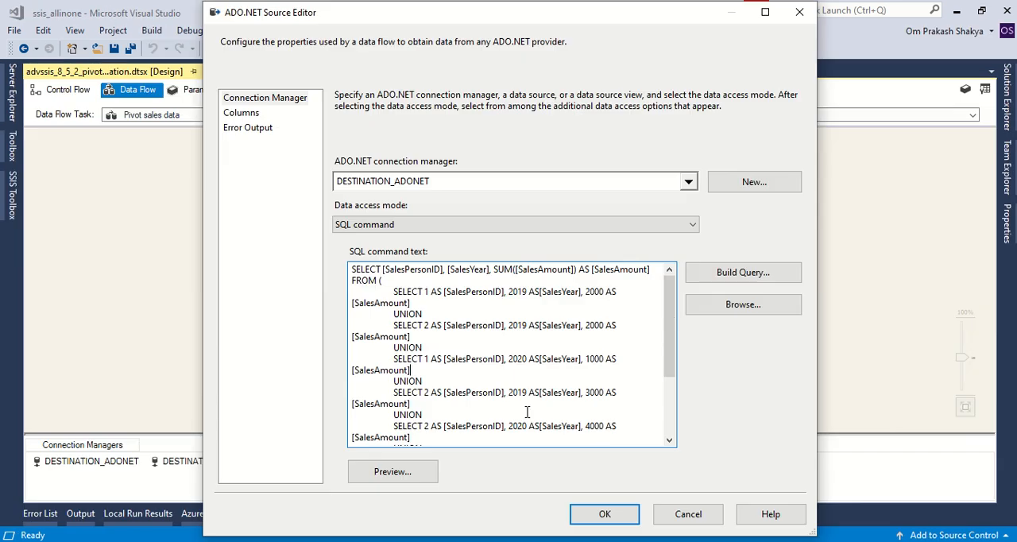
pyautogui.click(242, 113)
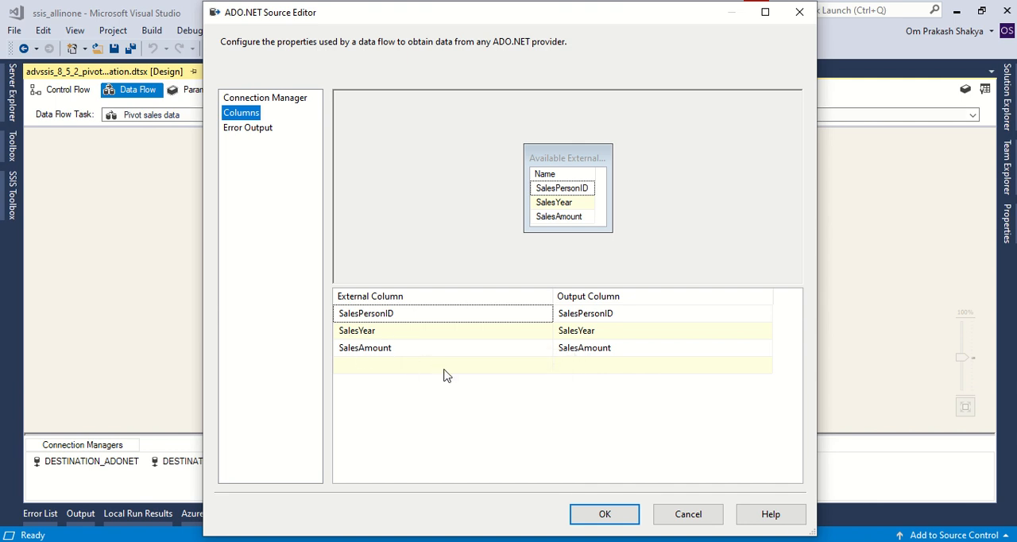
pyautogui.click(688, 524)
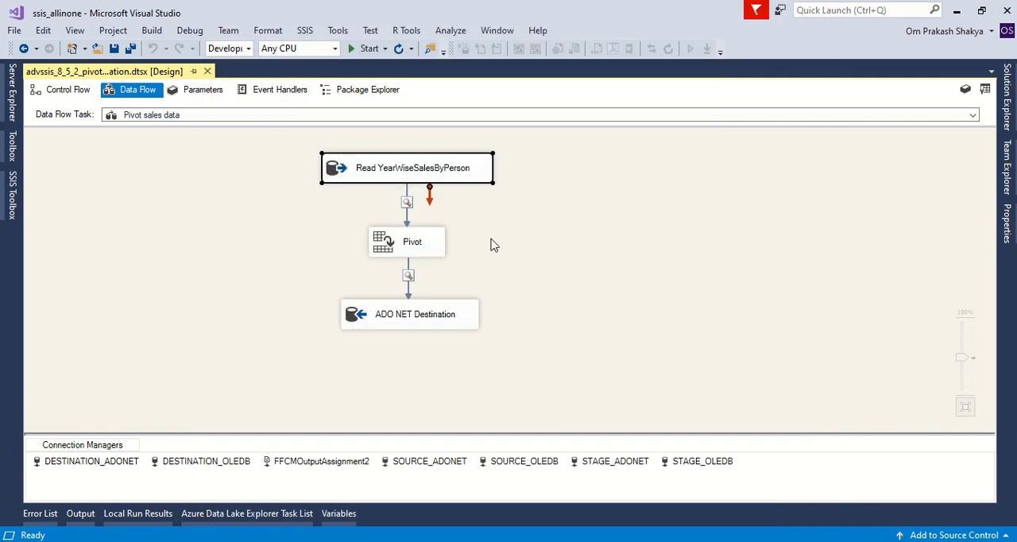
# Step: Locate the Pivot and Unpivot transformations under Other Transforms in the SSIS Toolbox
pyautogui.click(383, 248)
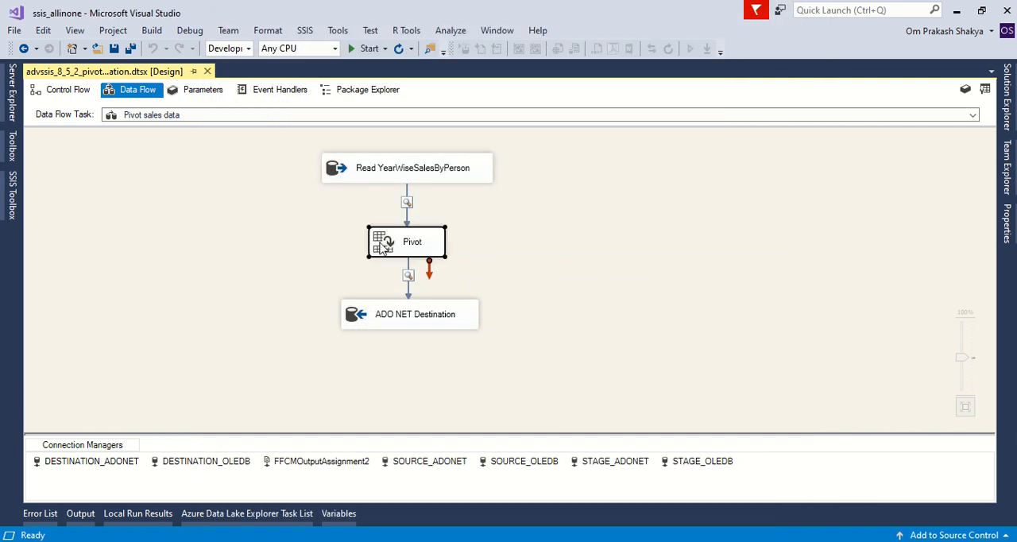
pyautogui.click(8, 195)
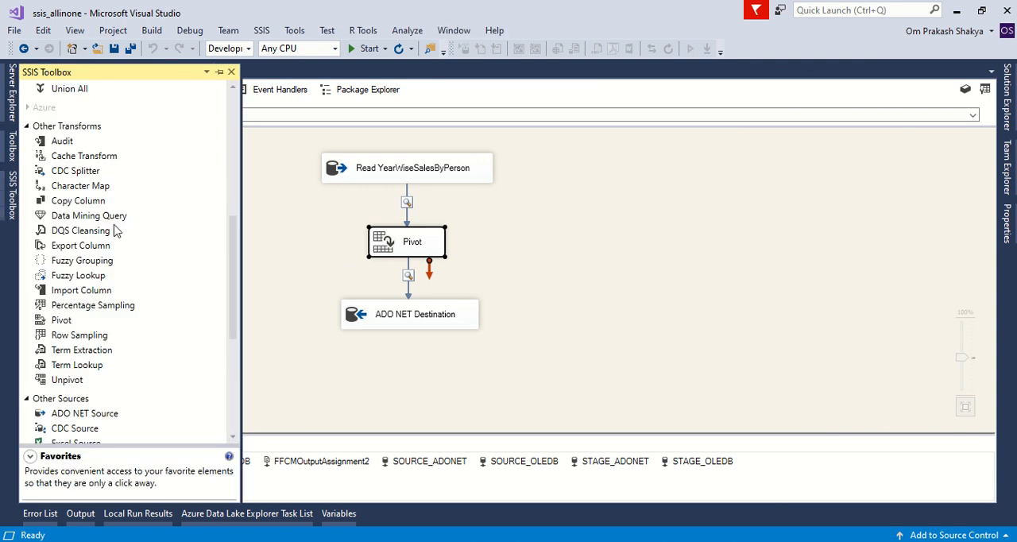
pyautogui.click(63, 322)
pyautogui.click(76, 383)
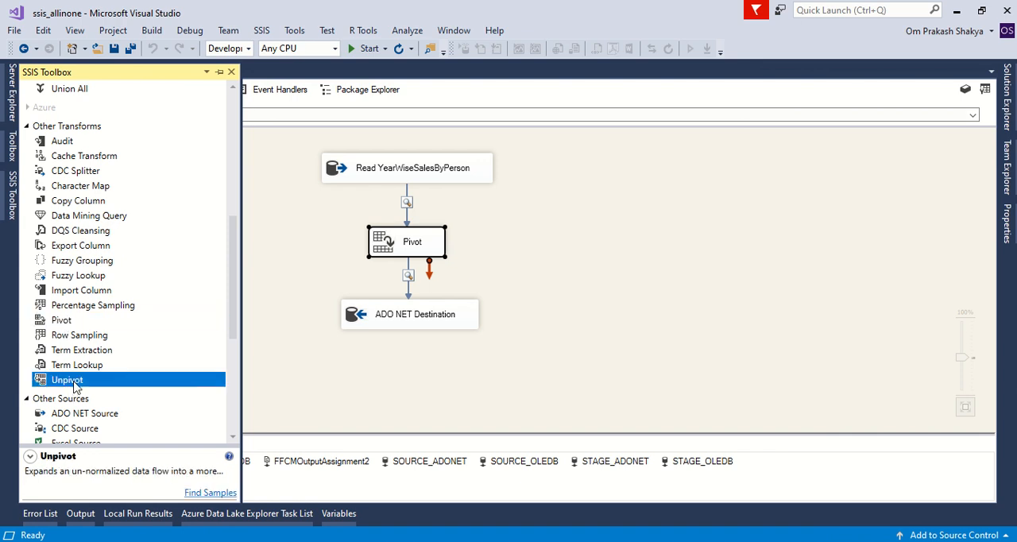
# Step: Compare the toolbox descriptions of the Pivot and Unpivot transformations
pyautogui.click(66, 324)
pyautogui.click(70, 383)
pyautogui.click(66, 325)
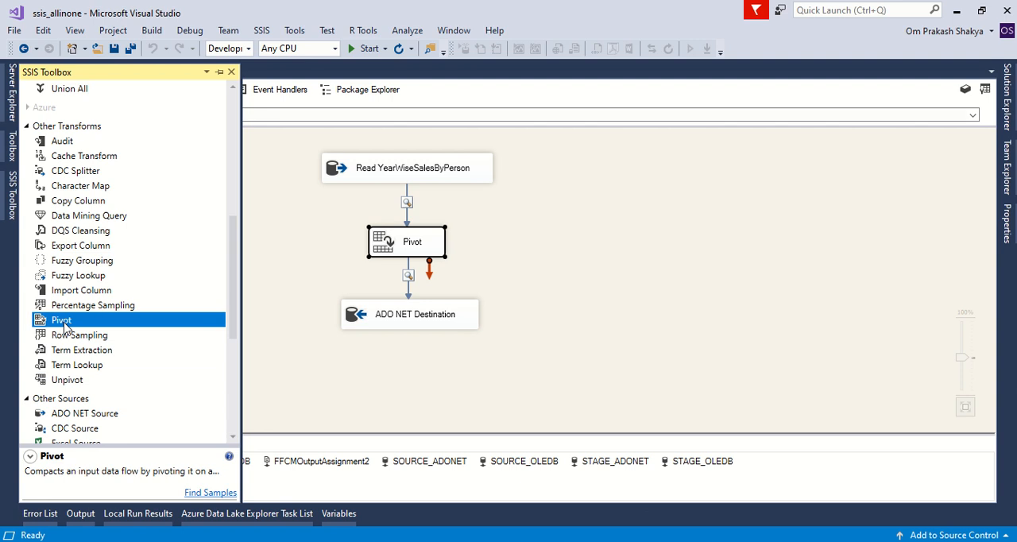
pyautogui.click(73, 385)
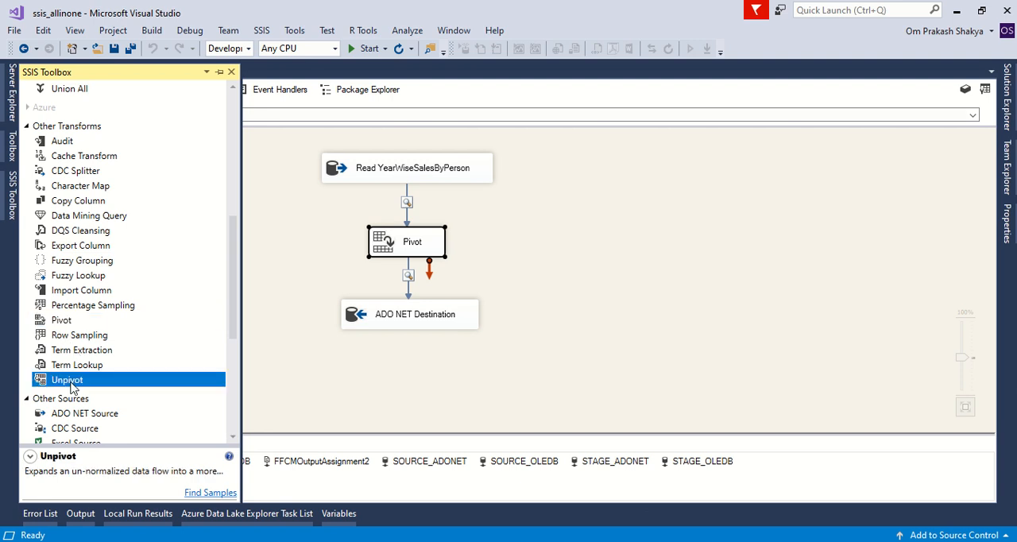
pyautogui.click(67, 324)
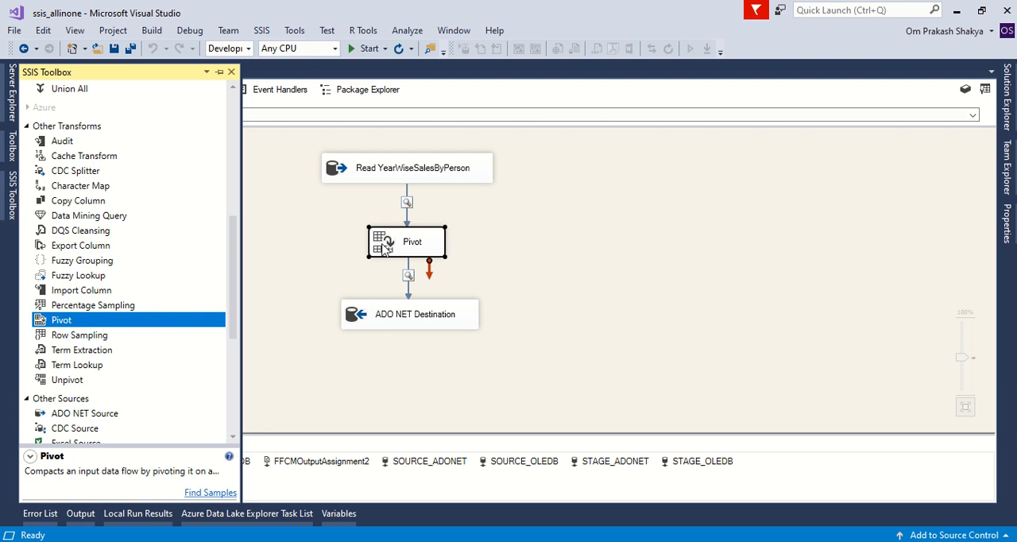
# Step: Open the Pivot transformation's editor and review its Pivot Key, Set Key and Pivot Value columns
pyautogui.doubleClick(386, 245)
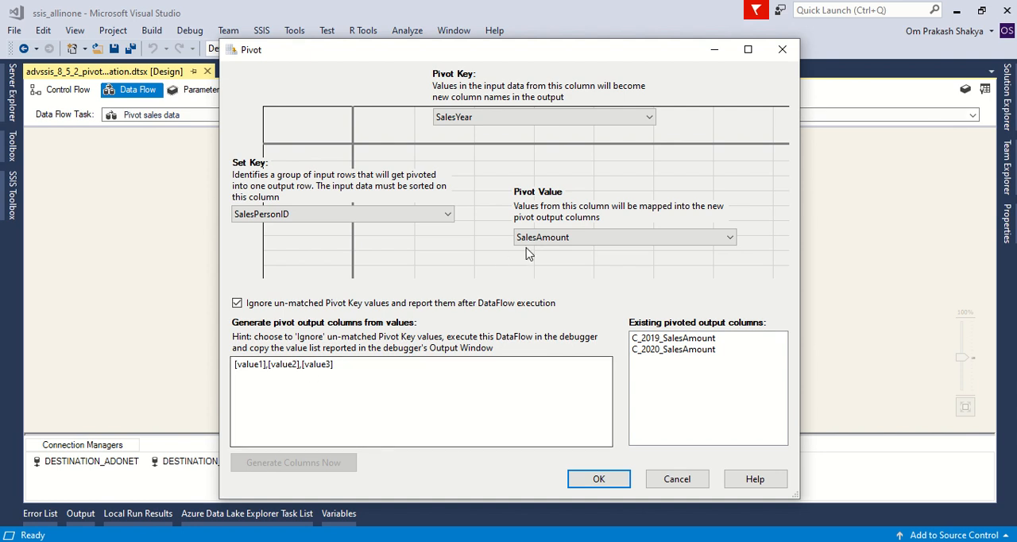
pyautogui.click(591, 235)
pyautogui.click(524, 284)
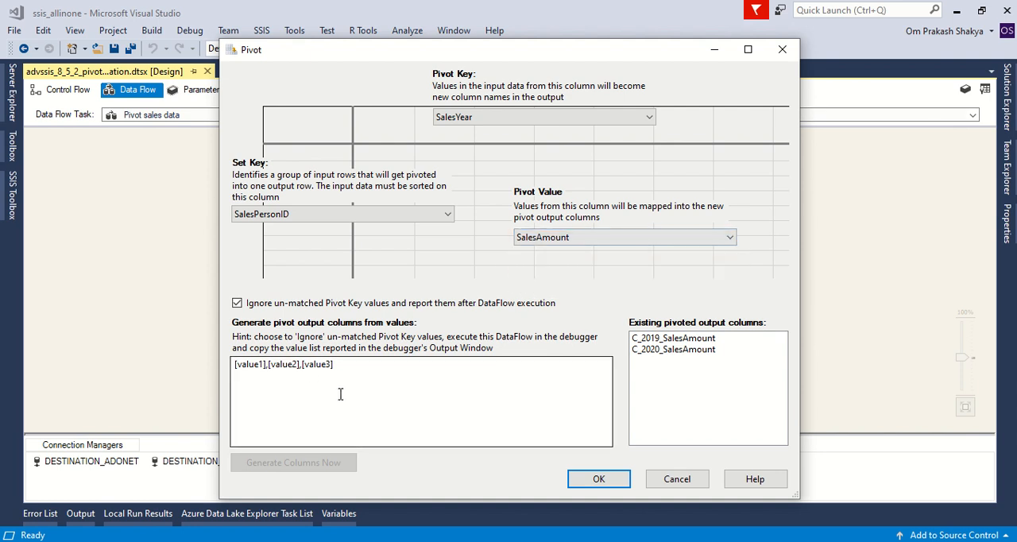
# Step: Try generating pivot output columns from the value list [value1],[value2] and discard the changes to the Pivot transformation
pyautogui.moveTo(337, 363); pyautogui.dragTo(228, 366)
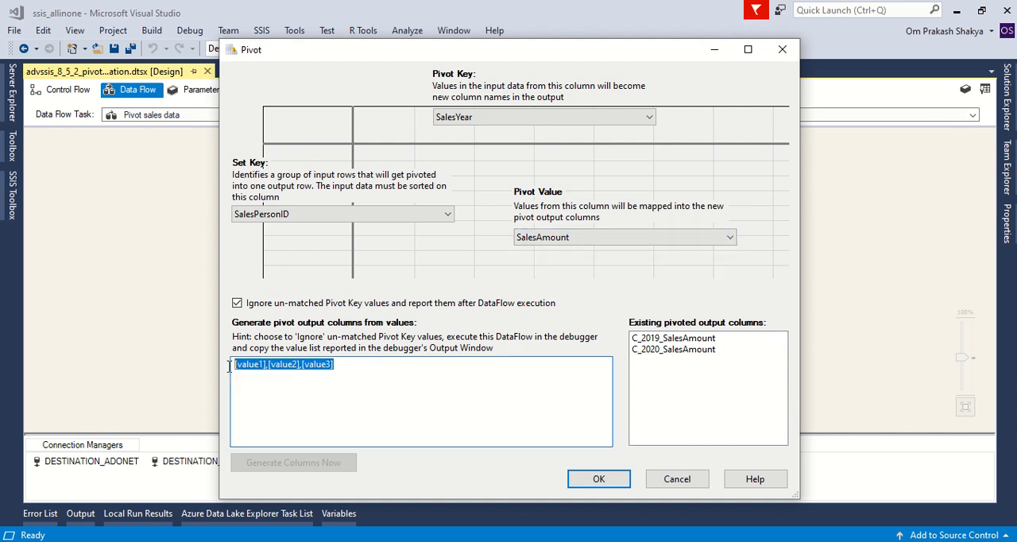
pyautogui.click(448, 390)
pyautogui.moveTo(301, 365); pyautogui.dragTo(364, 365)
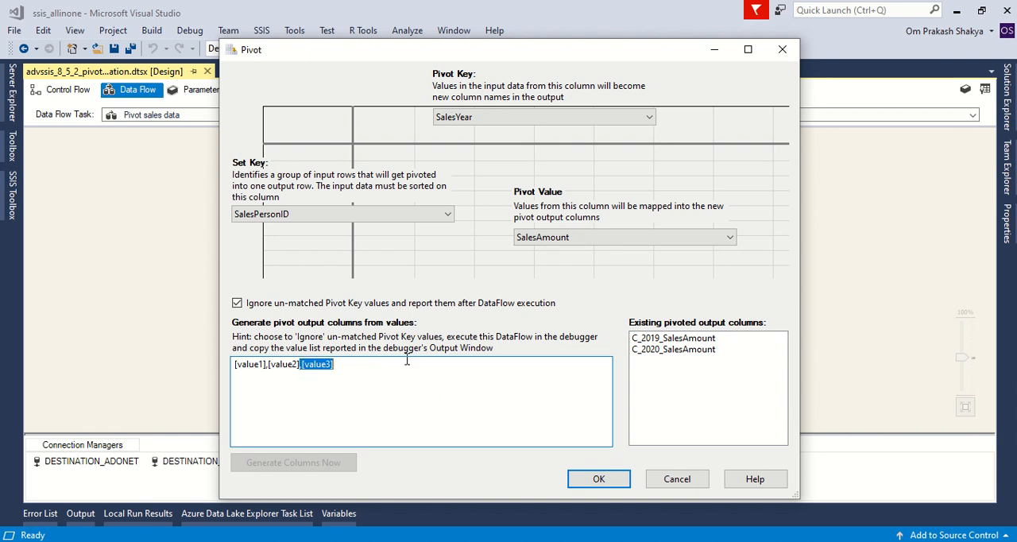
pyautogui.press('BackSpace')
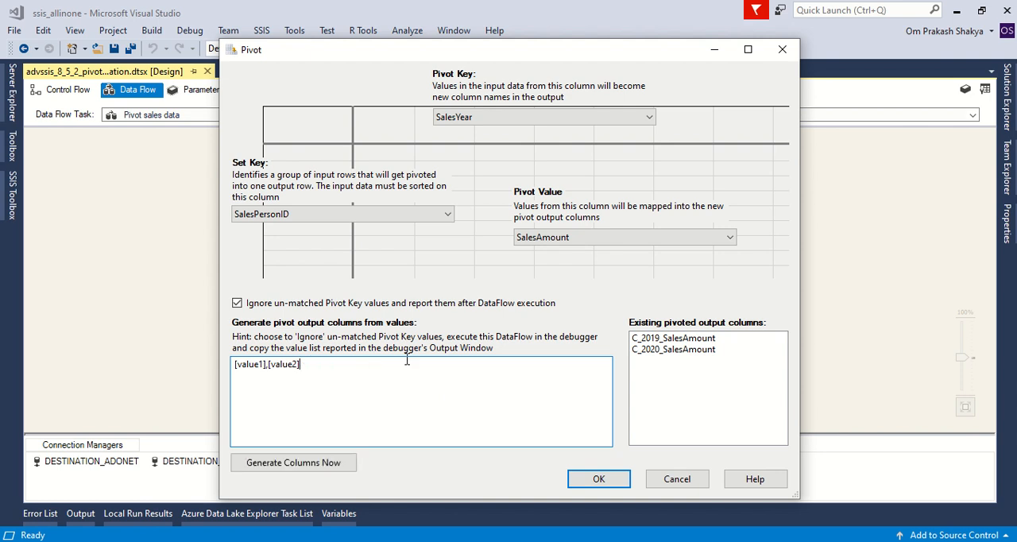
pyautogui.click(309, 471)
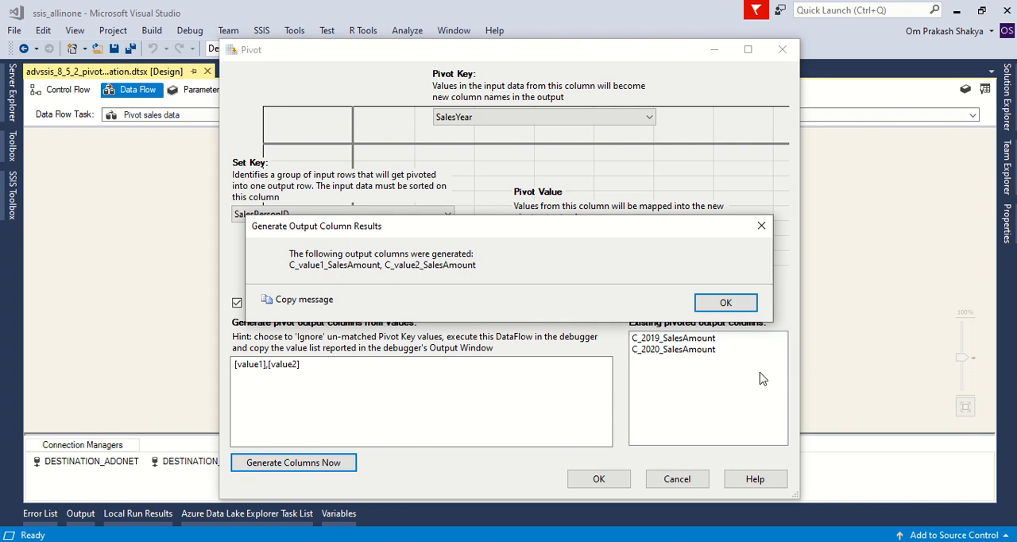
pyautogui.click(725, 303)
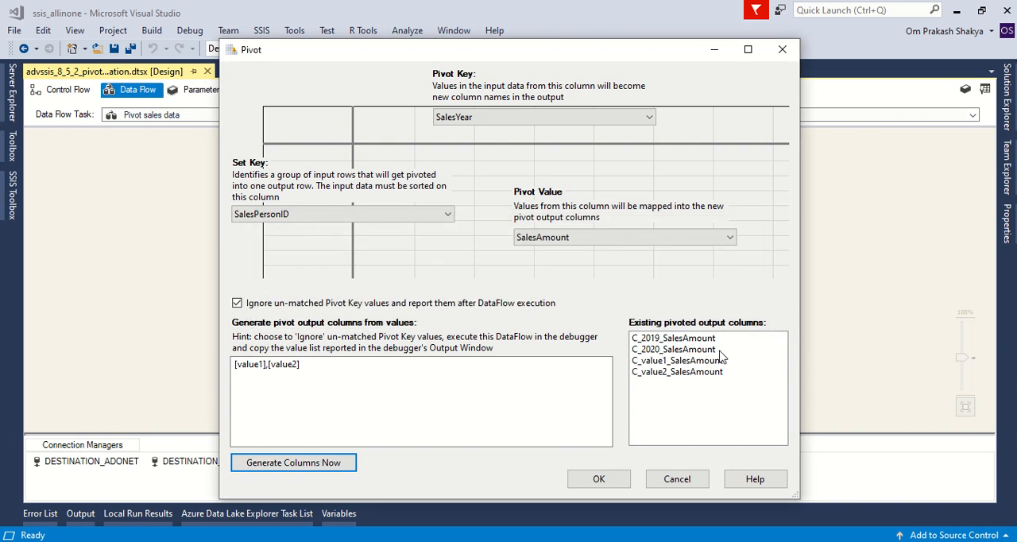
pyautogui.click(702, 364)
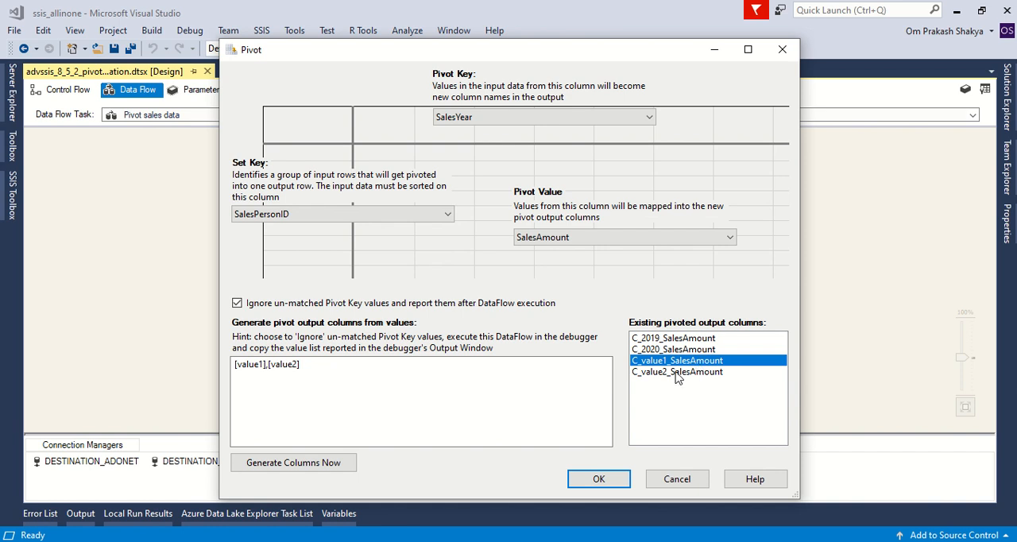
pyautogui.click(677, 372)
pyautogui.click(677, 479)
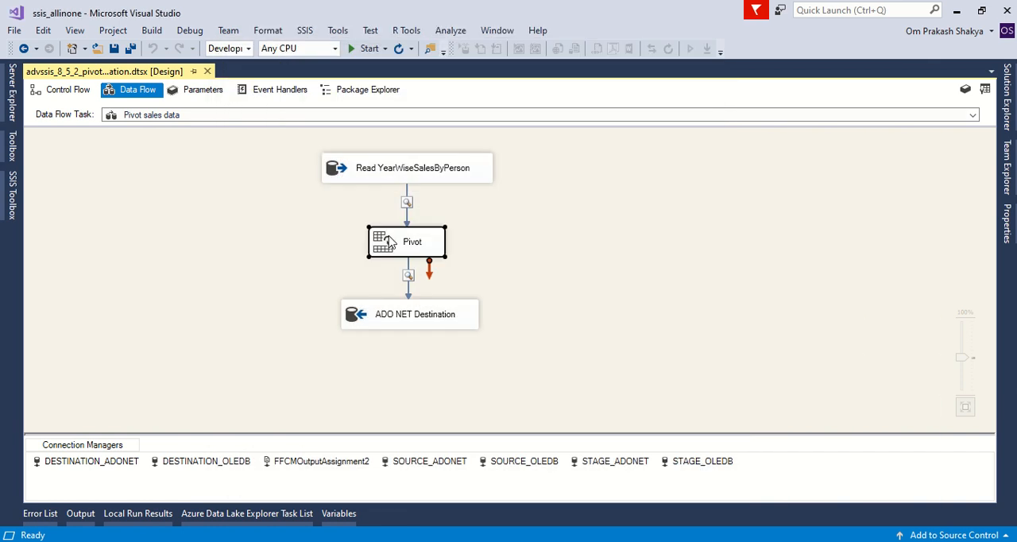
# Step: Reopen the Pivot editor, check it against the grouped query's SUM of SalesAmount in SQL Server Management Studio, and close it without changes
pyautogui.doubleClick(389, 242)
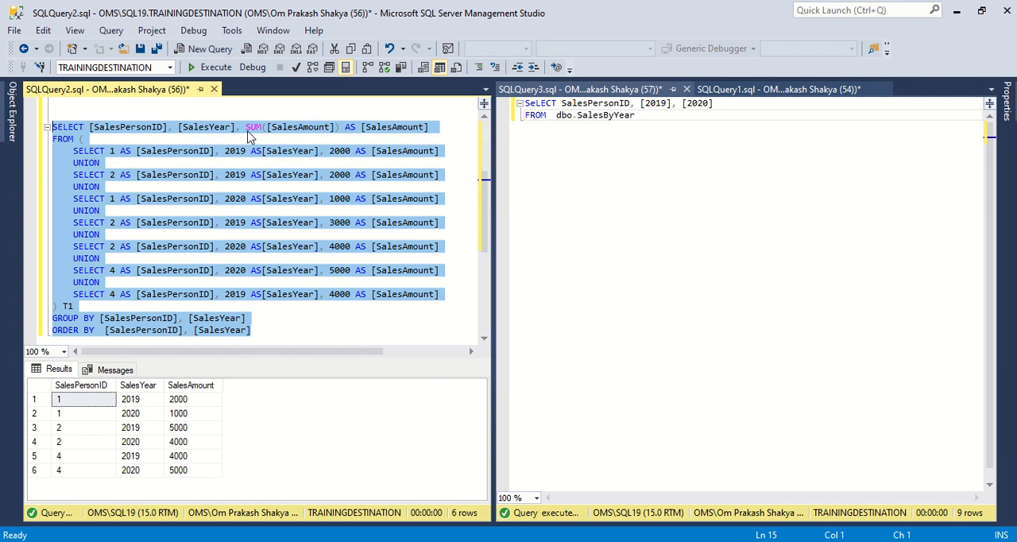
pyautogui.click(248, 133)
pyautogui.moveTo(246, 127); pyautogui.dragTo(340, 127)
pyautogui.moveTo(253, 330); pyautogui.dragTo(41, 135)
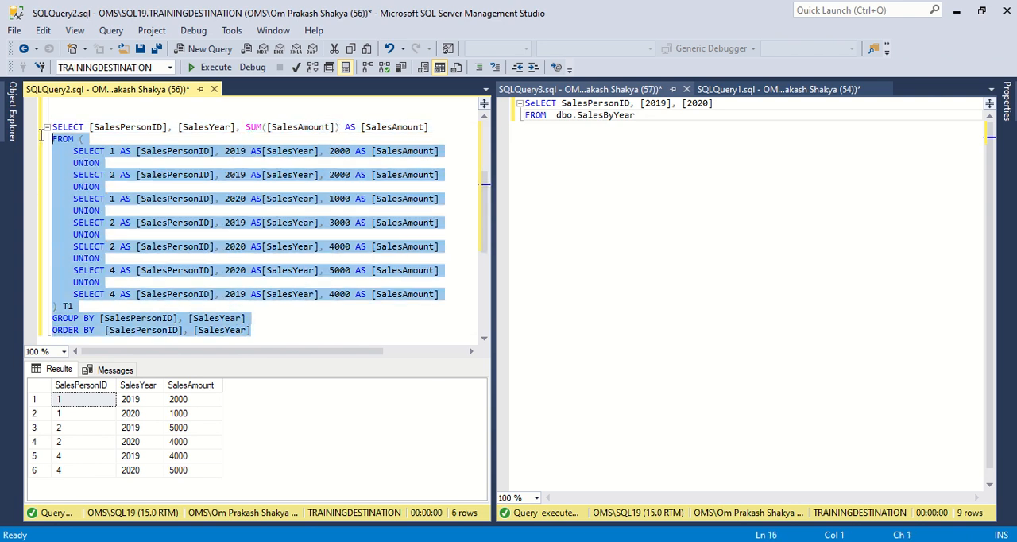
pyautogui.click(418, 317)
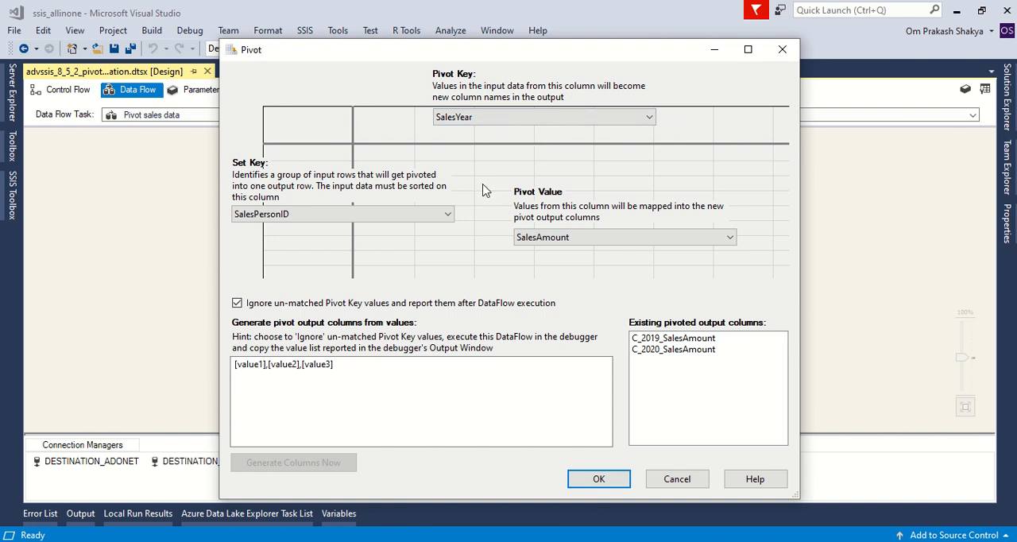
pyautogui.click(677, 479)
# Step: Review the ADO NET Destination's SalesByYear table and its column mappings, and close the editor without changes
pyautogui.click(506, 314)
pyautogui.doubleClick(364, 325)
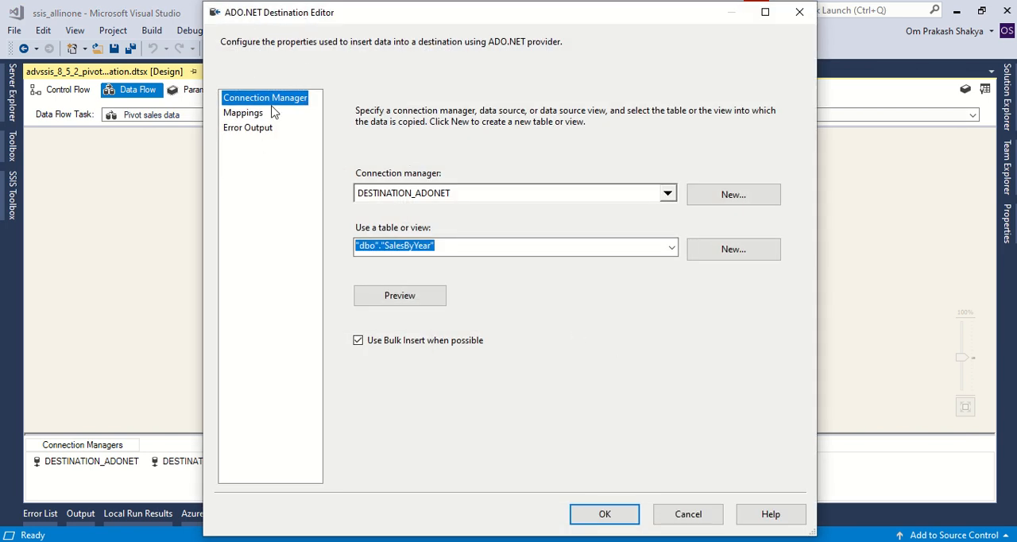
pyautogui.click(438, 245)
pyautogui.moveTo(385, 245); pyautogui.dragTo(436, 246)
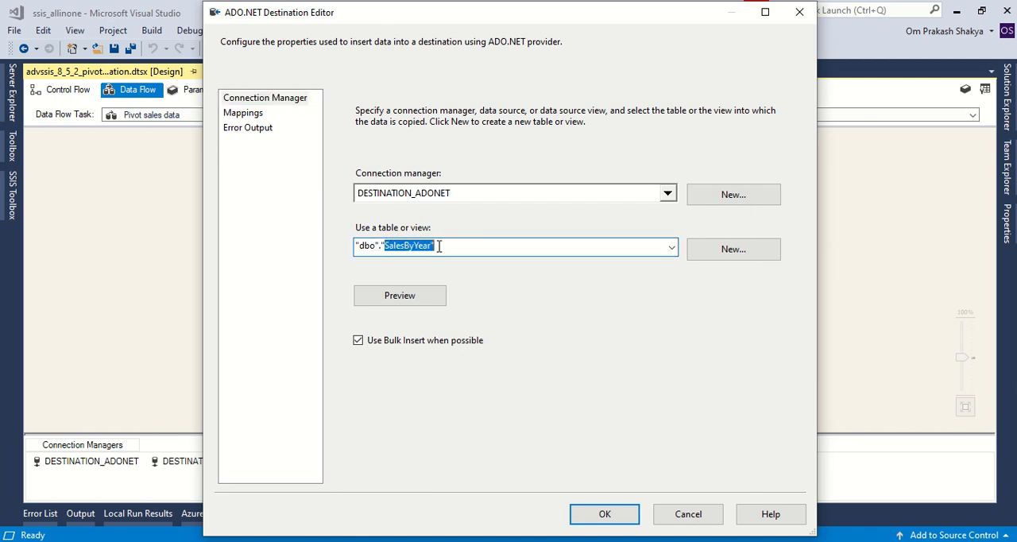
pyautogui.click(241, 116)
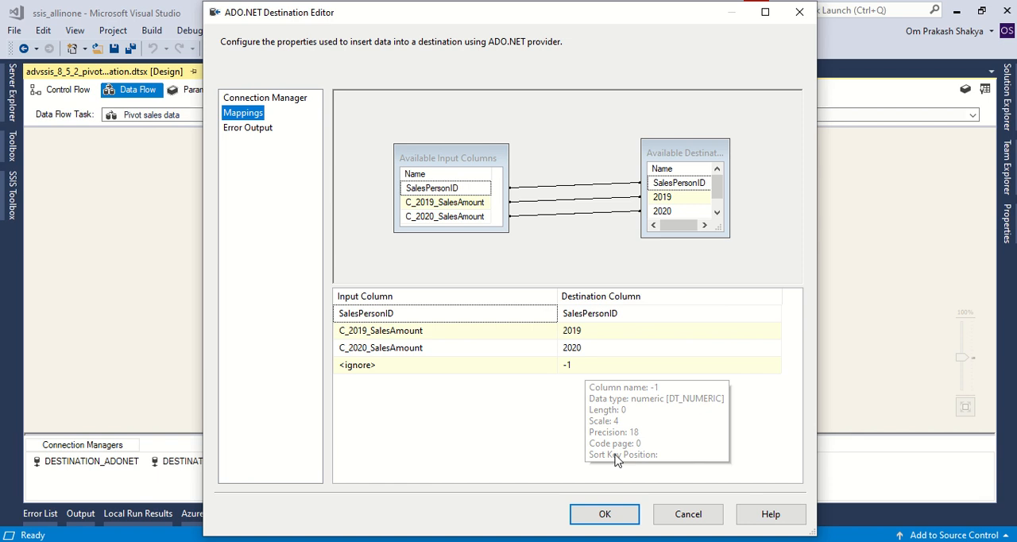
pyautogui.click(685, 514)
pyautogui.click(559, 318)
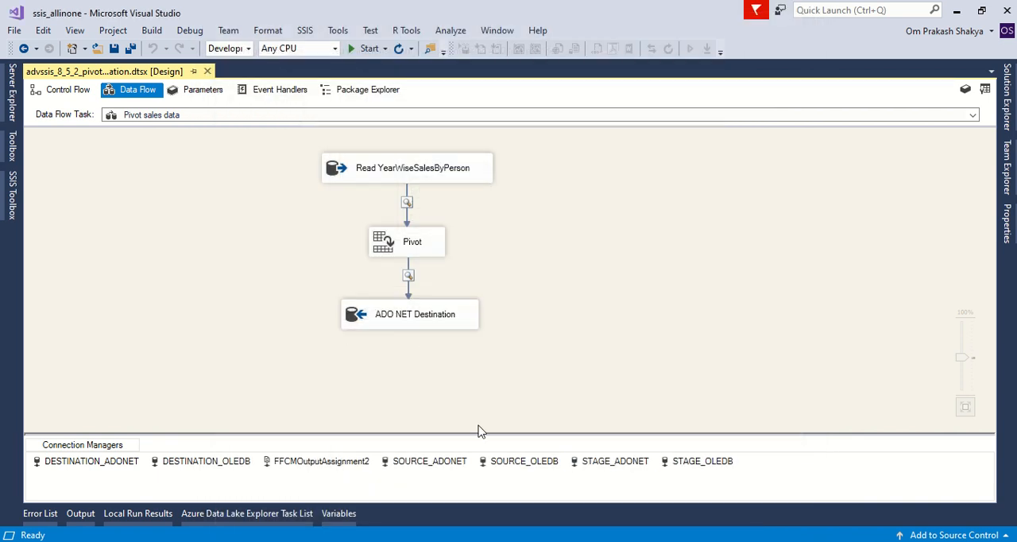
# Step: Switch to SQL Server Management Studio, hide the query results, and compare the pivot query's inner SELECT and SUM with those of the grouped query
pyautogui.click(475, 541)
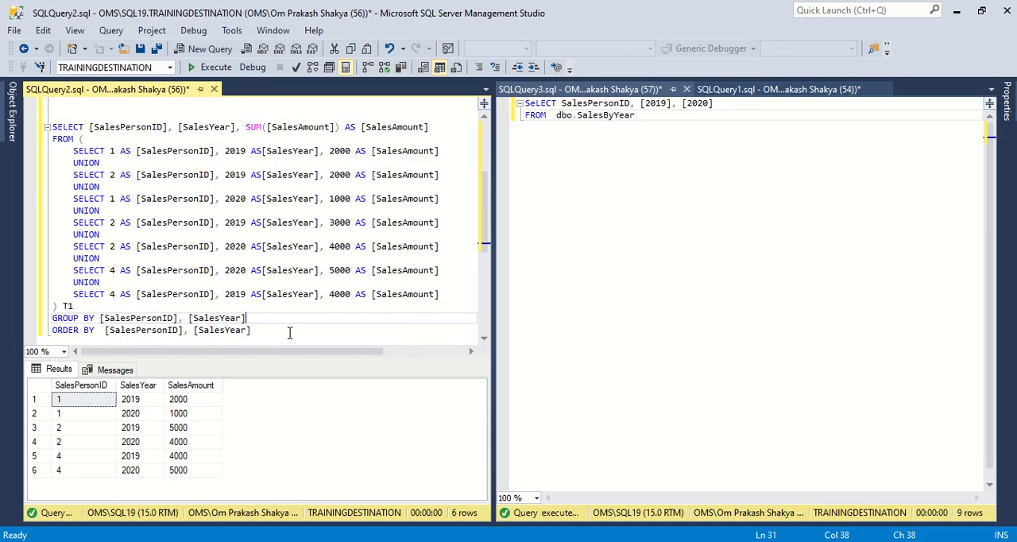
pyautogui.hotkey('ctrl', 'r')
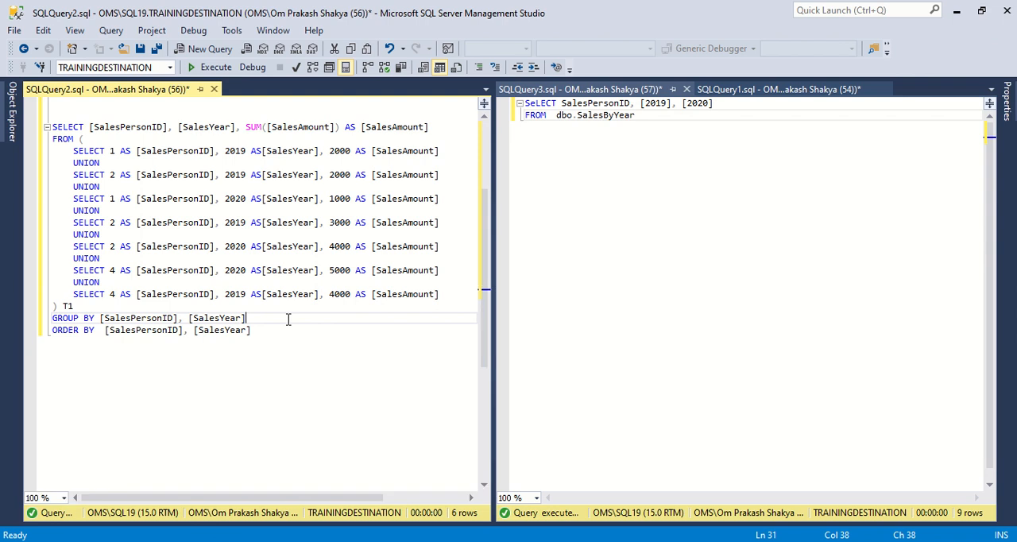
pyautogui.scroll(4, 330, 334)
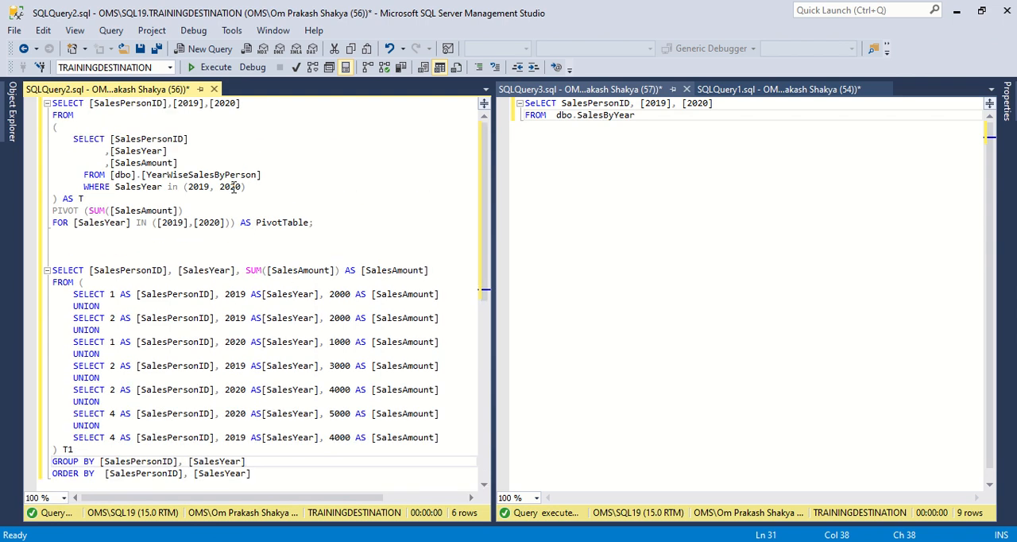
pyautogui.moveTo(74, 140); pyautogui.dragTo(271, 184)
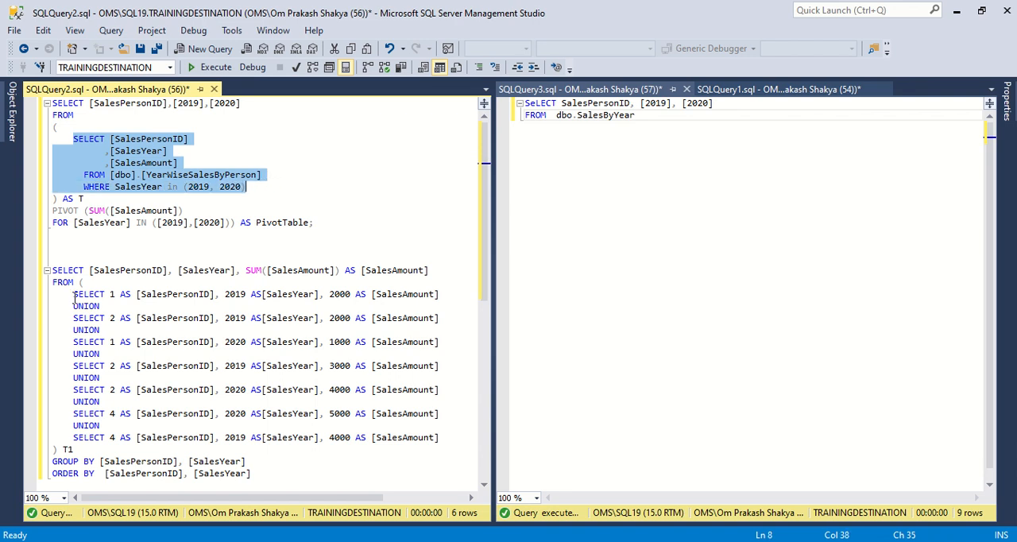
pyautogui.moveTo(74, 296); pyautogui.dragTo(447, 439)
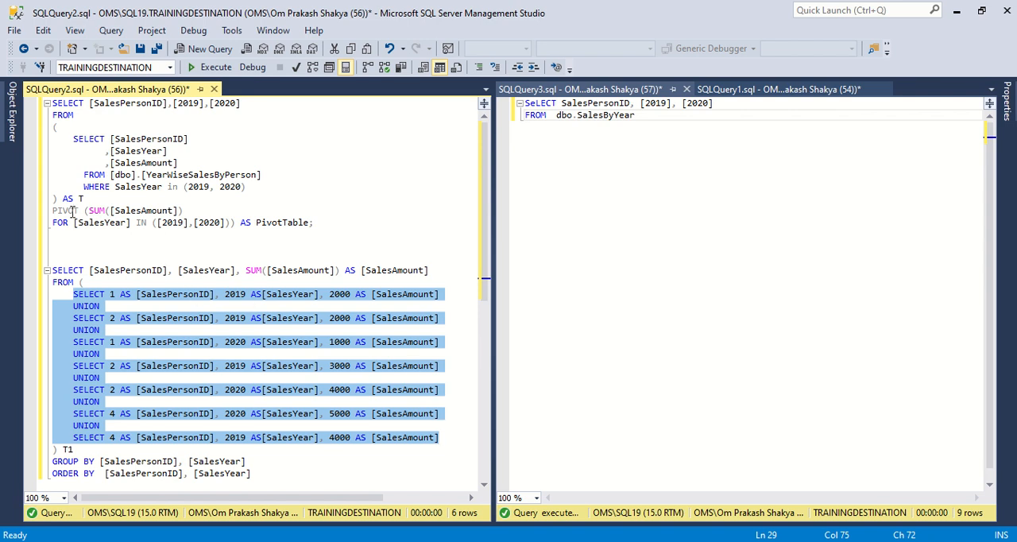
pyautogui.moveTo(89, 210); pyautogui.dragTo(181, 210)
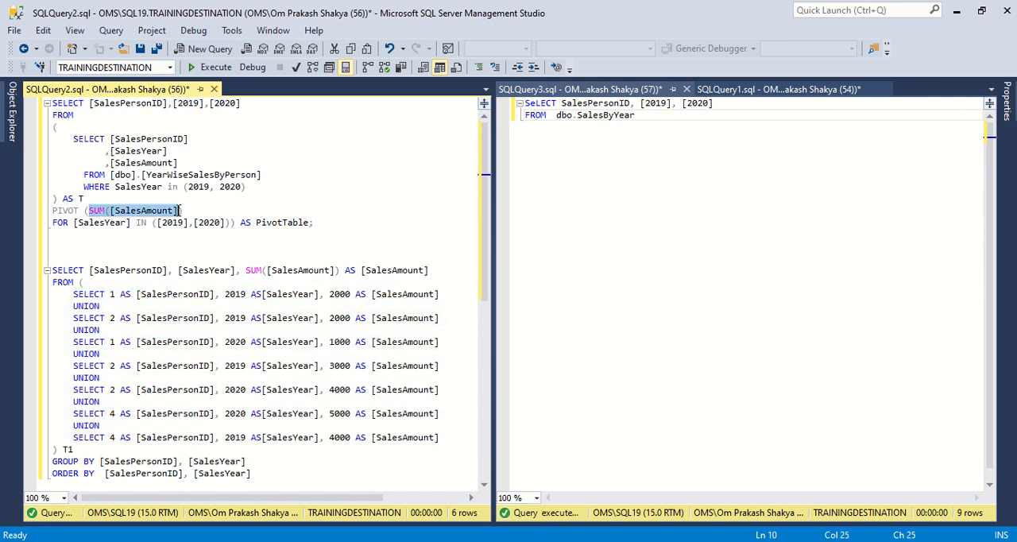
pyautogui.moveTo(246, 271); pyautogui.dragTo(339, 270)
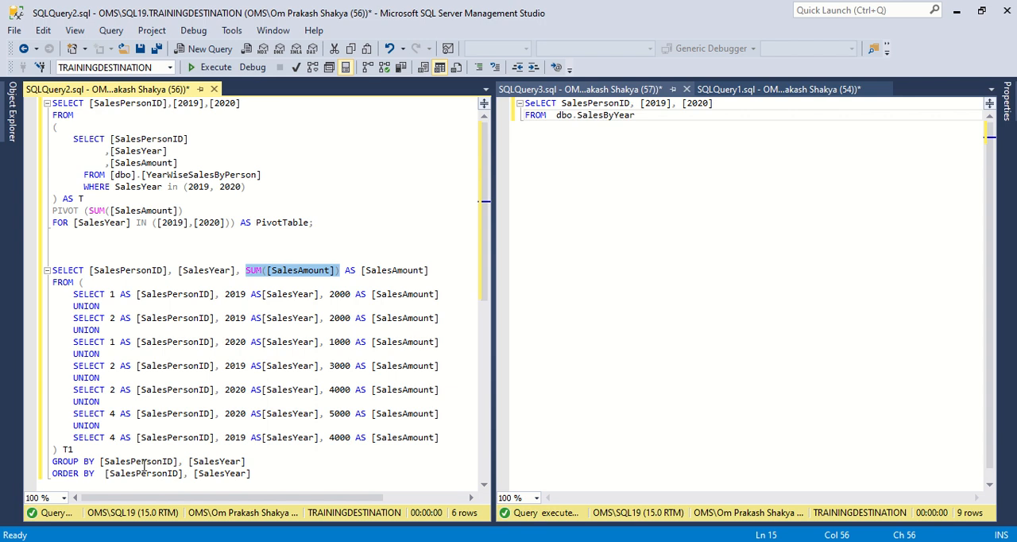
# Step: Examine the PIVOT clause with FOR [SalesYear] IN ([2019],[2020]) and highlight the entire grouped query
pyautogui.doubleClick(57, 212)
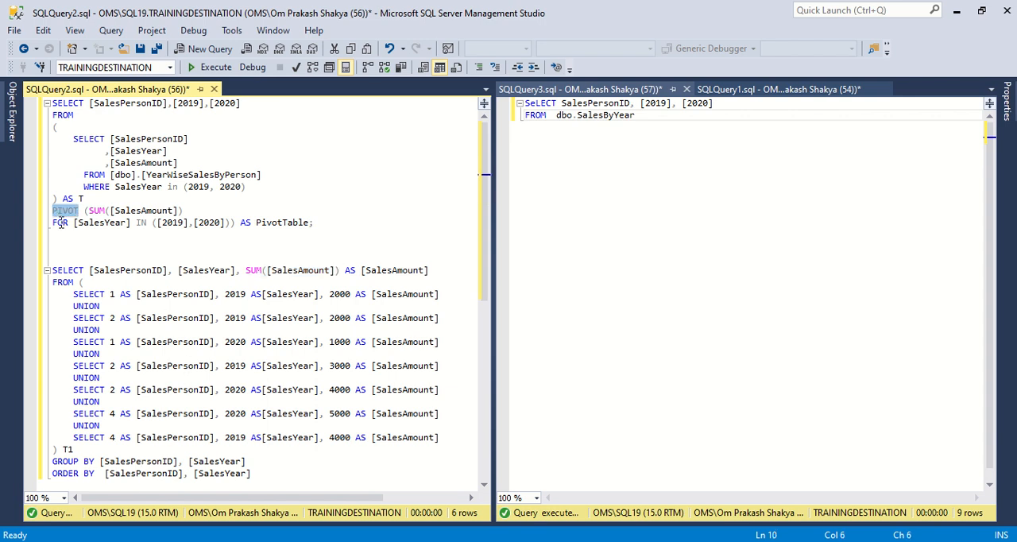
pyautogui.doubleClick(60, 223)
pyautogui.click(90, 223)
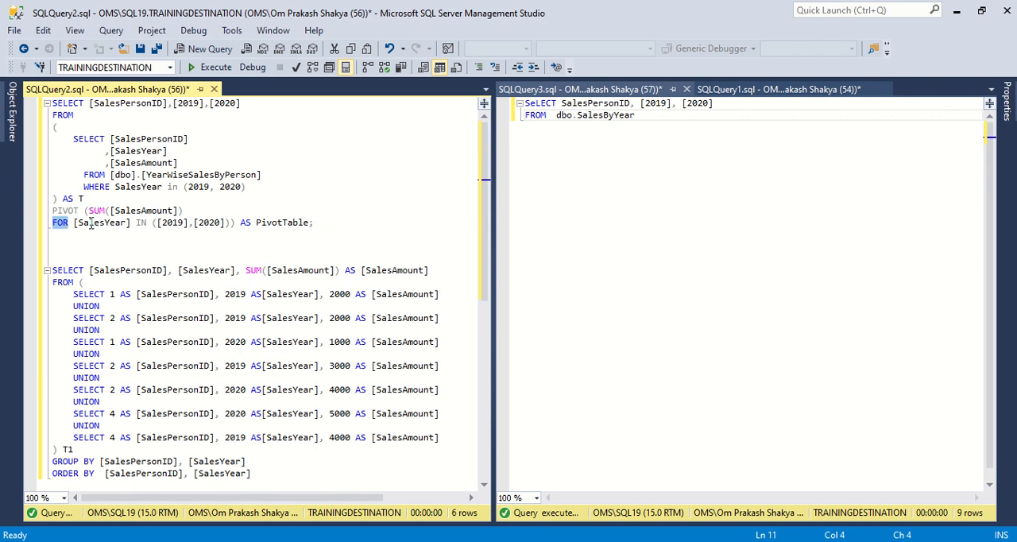
pyautogui.moveTo(74, 224); pyautogui.dragTo(128, 222)
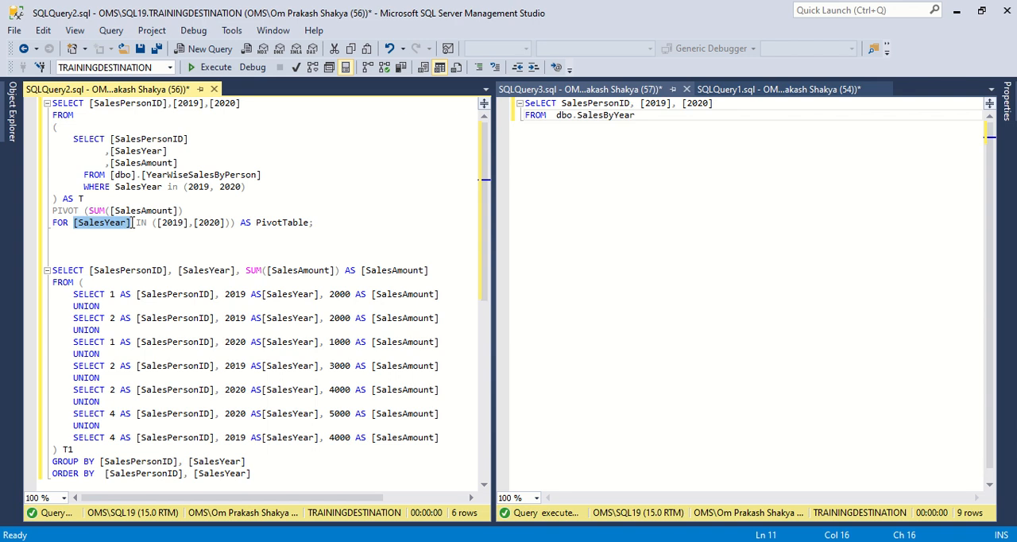
pyautogui.moveTo(133, 223)
pyautogui.mouseDown()
pyautogui.moveTo(235, 223)
pyautogui.moveTo(147, 224)
pyautogui.mouseUp()
pyautogui.click(157, 223)
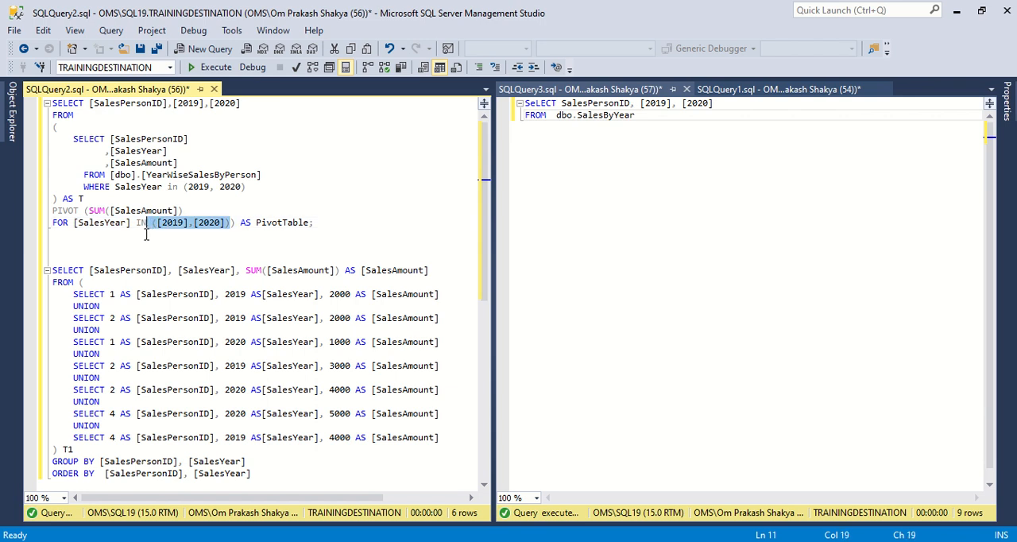
pyautogui.moveTo(264, 473); pyautogui.dragTo(33, 278)
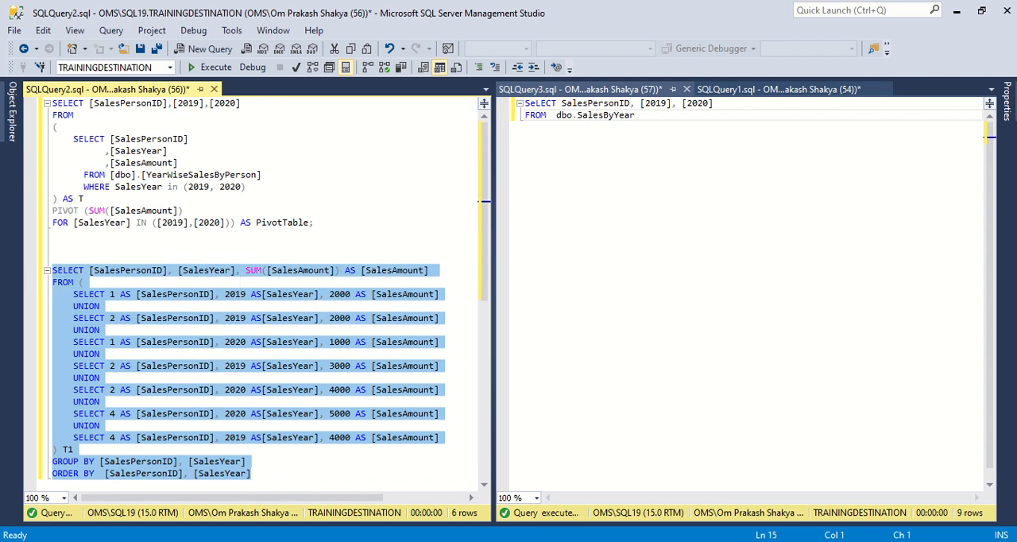
# Step: Switch back to Visual Studio, review the Pivot transformation's keys, value and existing output columns, and close its editor without changes
pyautogui.hotkey('alt', 'Tab')
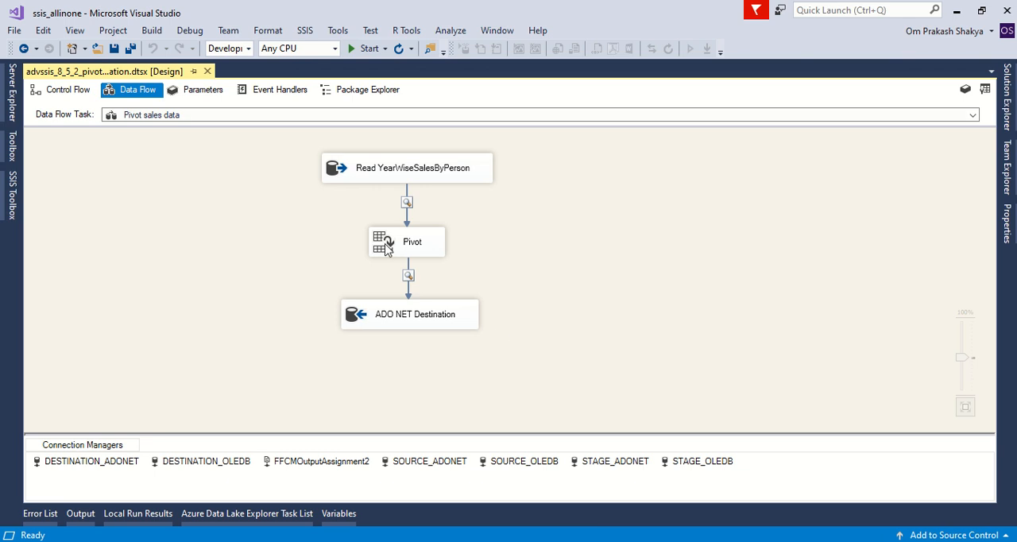
pyautogui.click(387, 249)
pyautogui.doubleClick(386, 249)
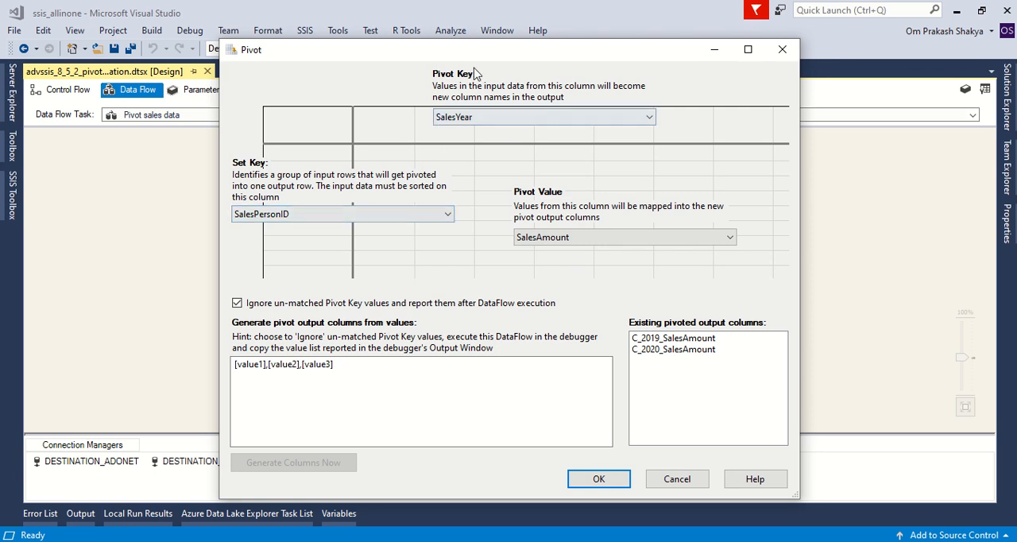
pyautogui.moveTo(510, 53); pyautogui.dragTo(493, 53)
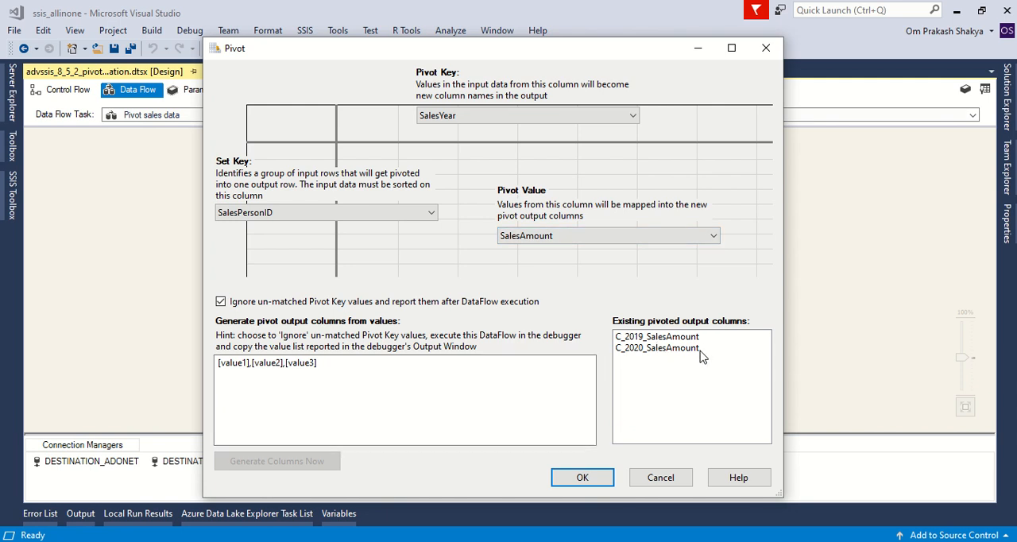
pyautogui.click(665, 481)
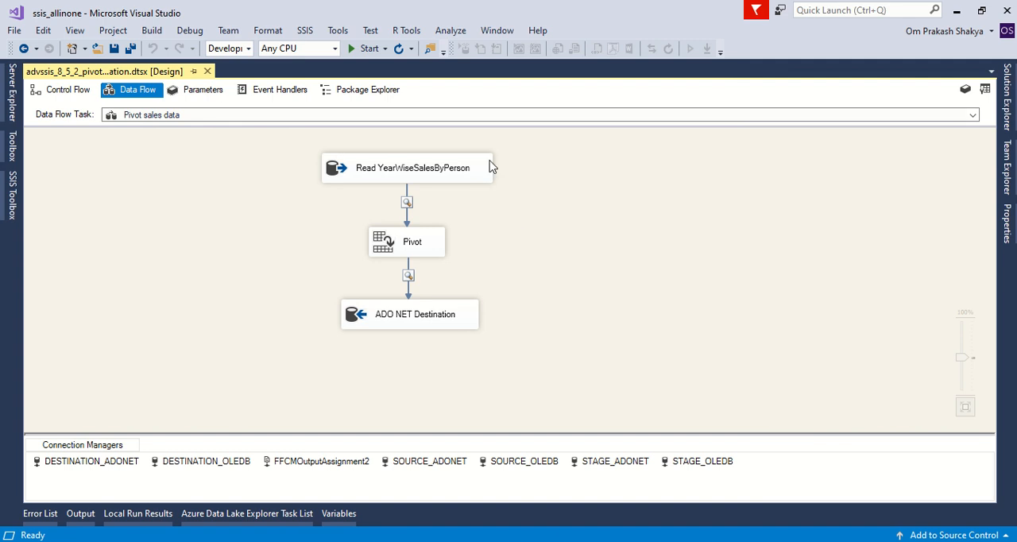
# Step: Start the package in debug mode to run the Pivot sales data flow
pyautogui.moveTo(496, 8)
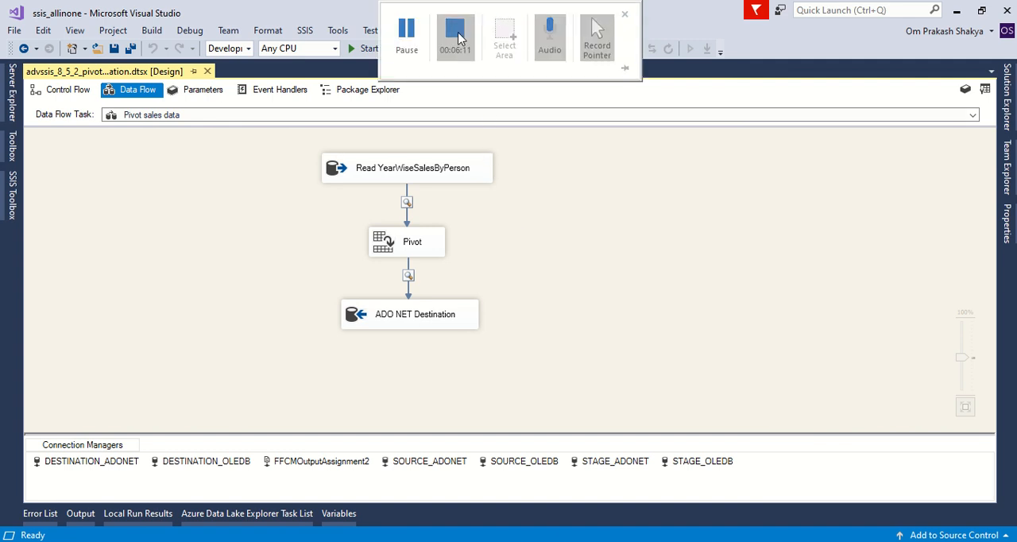
pyautogui.click(358, 49)
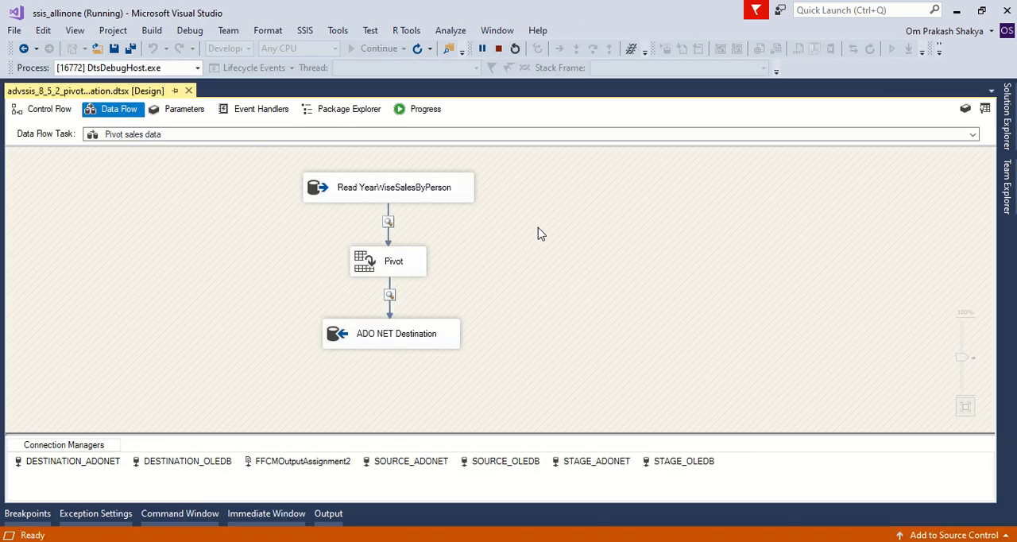
# Step: Continue the data flow past the ADO NET source data viewer and move the Pivot output data viewer aside
pyautogui.click(89, 108)
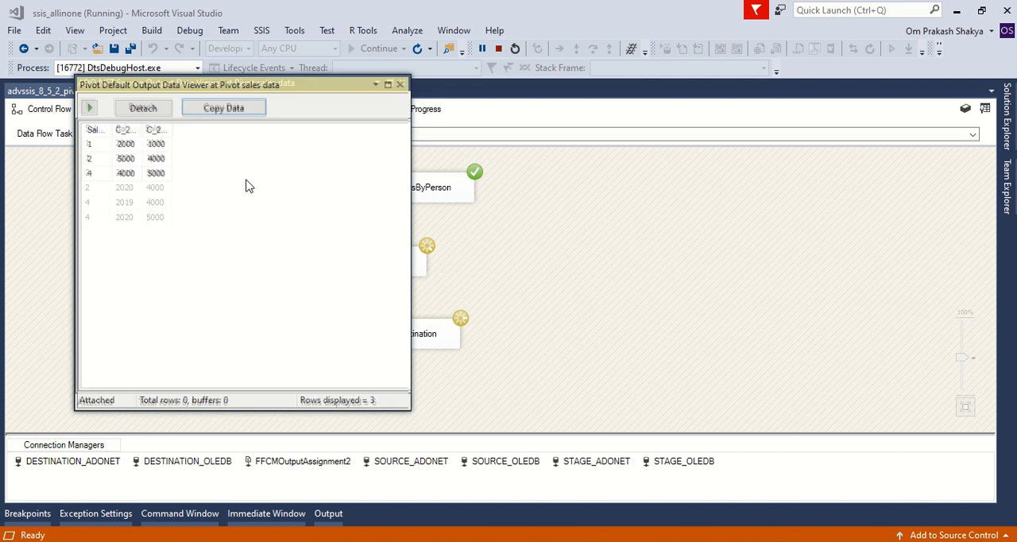
pyautogui.moveTo(264, 85); pyautogui.dragTo(493, 151)
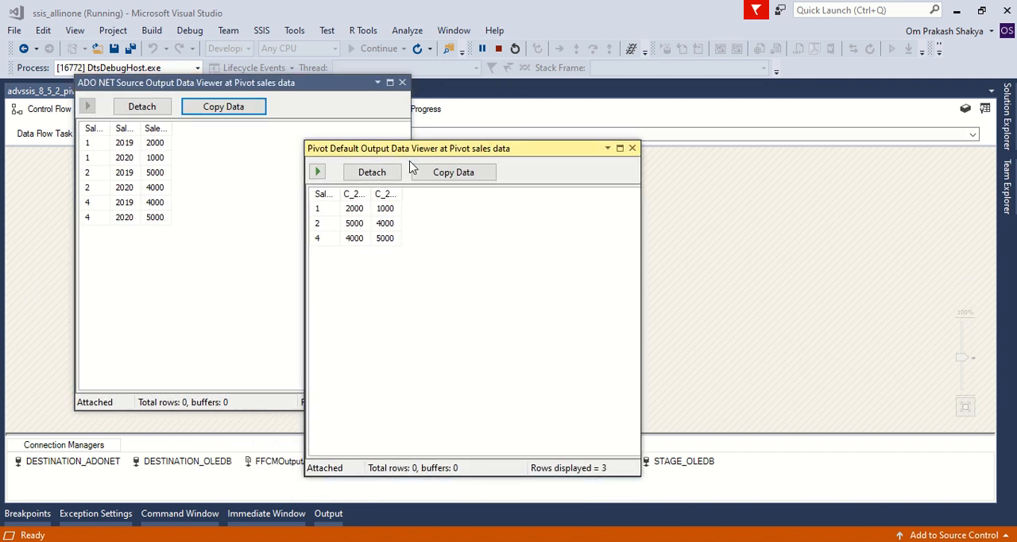
# Step: Widen the columns in both the source and Pivot output data viewers to fit their full headings for comparing the rows
pyautogui.doubleClick(138, 128)
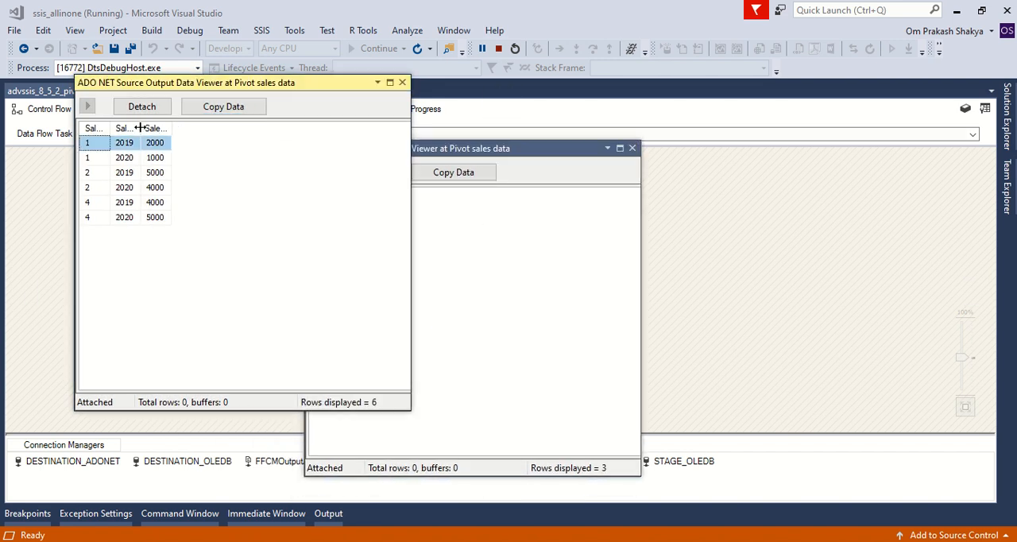
pyautogui.doubleClick(186, 128)
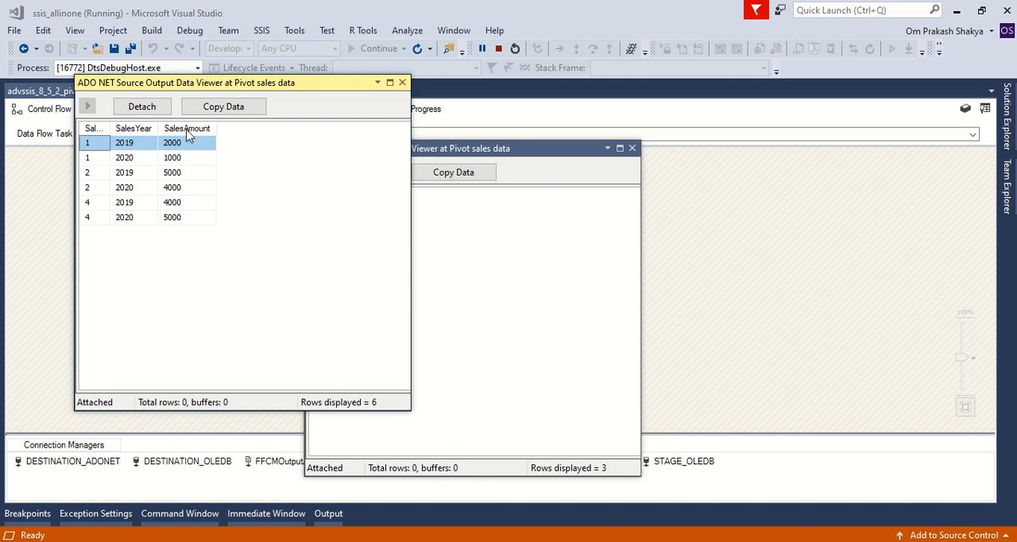
pyautogui.doubleClick(111, 128)
pyautogui.click(505, 260)
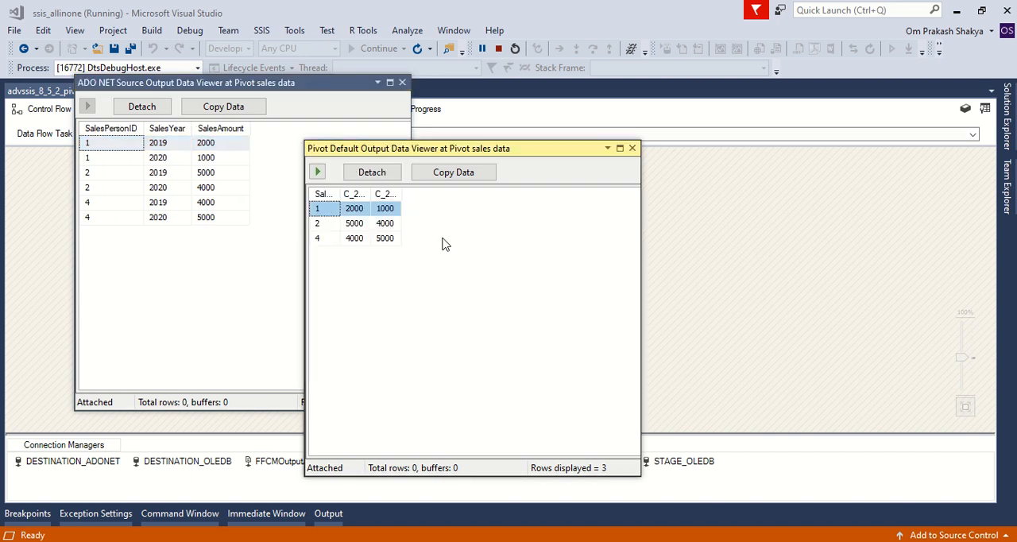
pyautogui.doubleClick(369, 194)
pyautogui.doubleClick(460, 193)
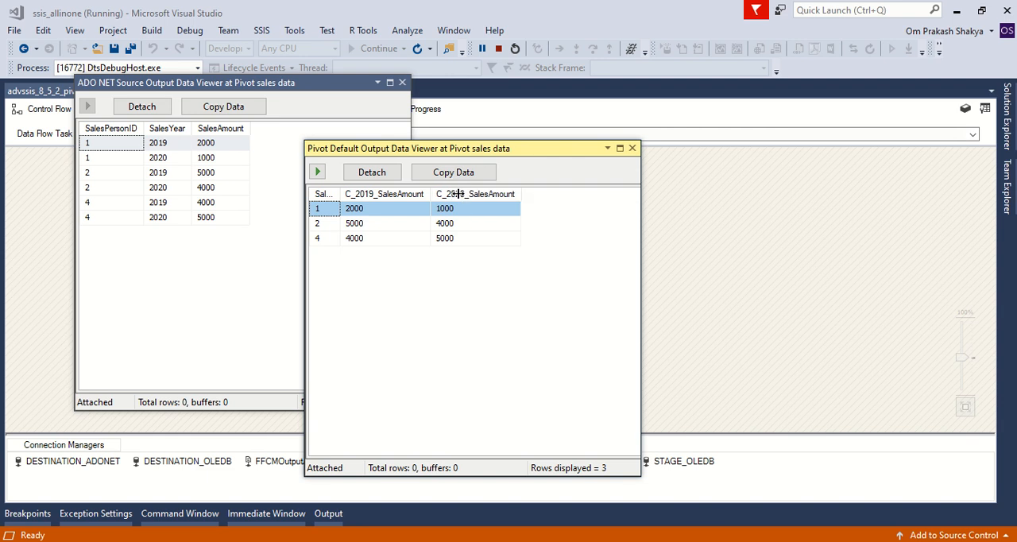
pyautogui.doubleClick(340, 194)
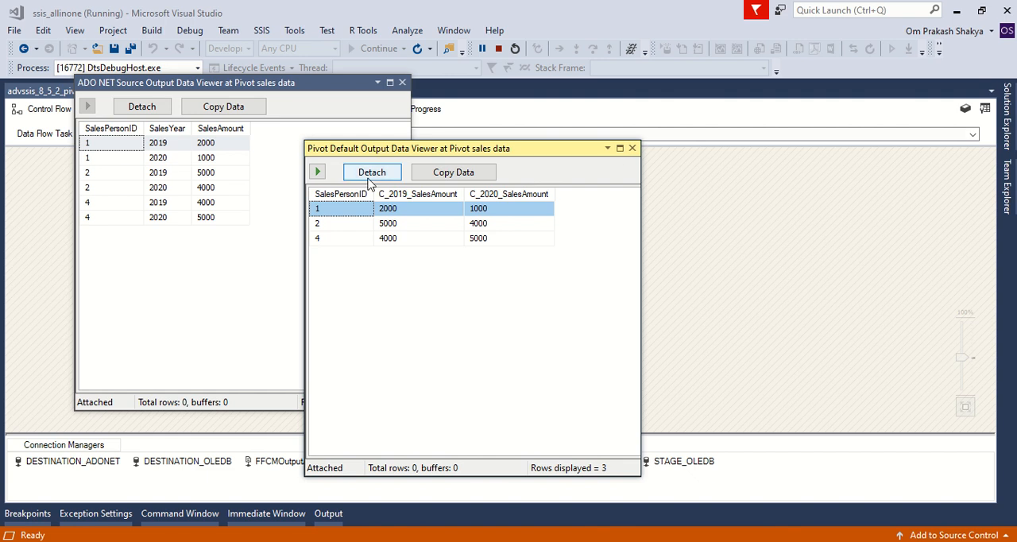
# Step: Continue the data flow past the Pivot output data viewer and close both data viewers
pyautogui.click(316, 173)
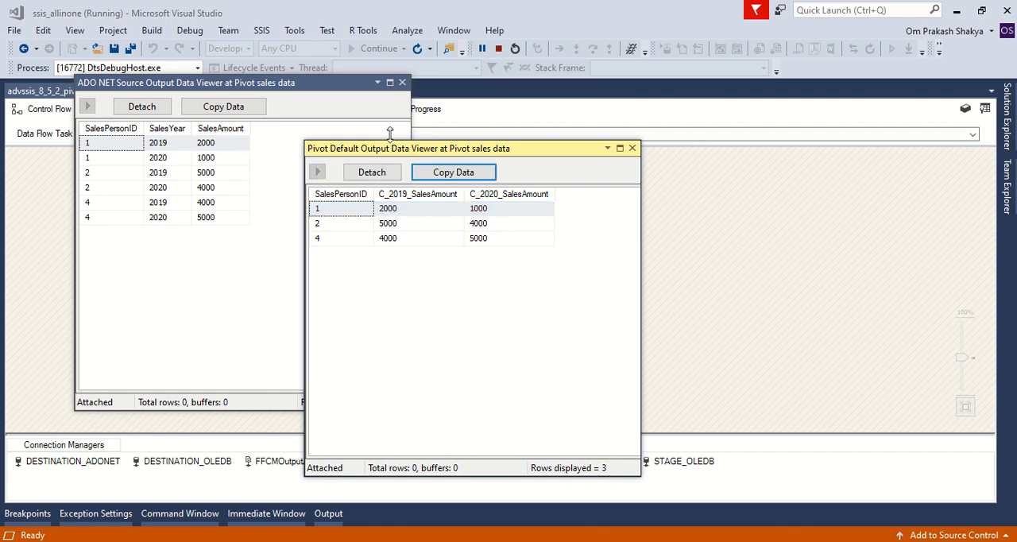
pyautogui.click(632, 148)
pyautogui.click(402, 82)
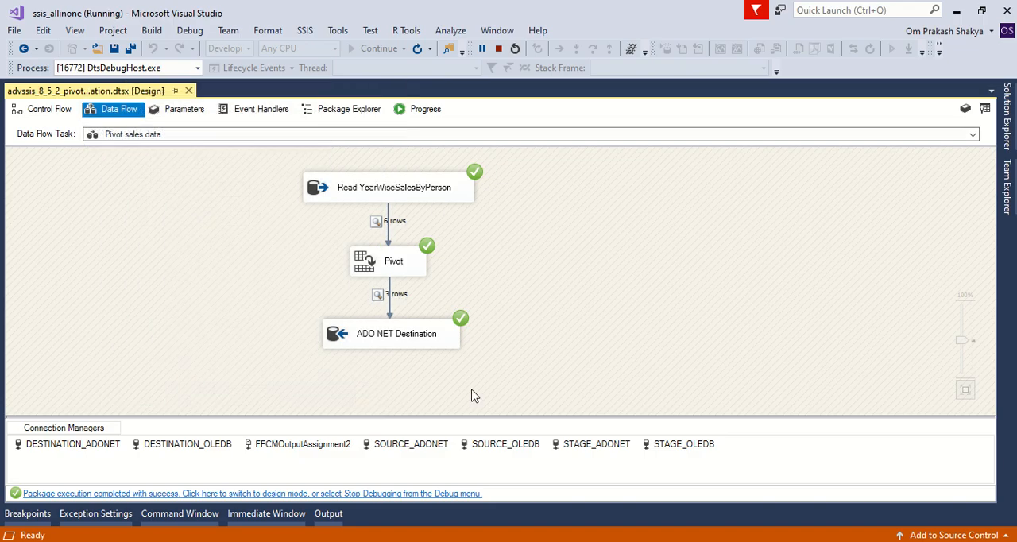
# Step: Switch to SQL Server Management Studio, run the query selecting SalesPersonID, [2019], [2020] from dbo.SalesByYear, and highlight the returned rows
pyautogui.hotkey('alt', 'Tab')
pyautogui.click(648, 224)
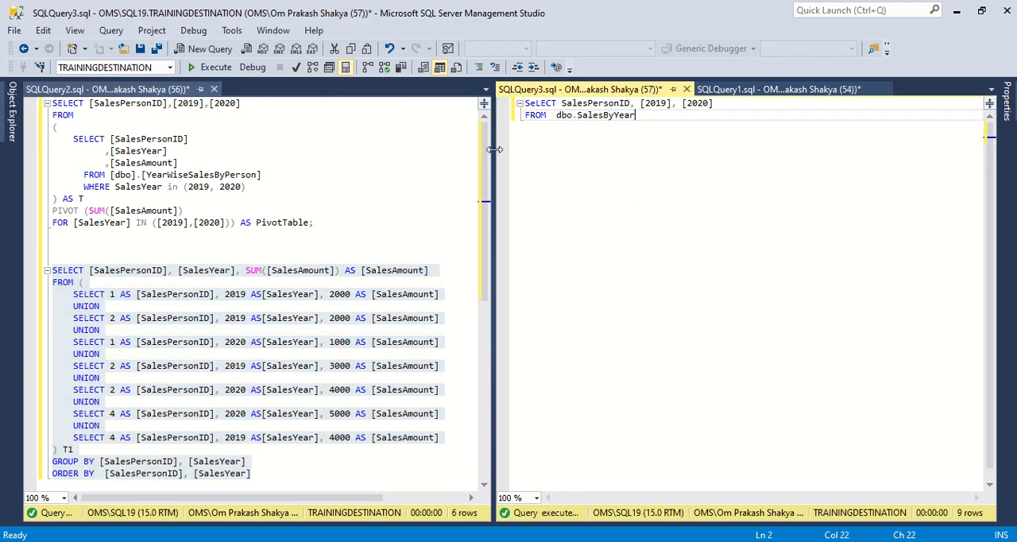
pyautogui.click(213, 67)
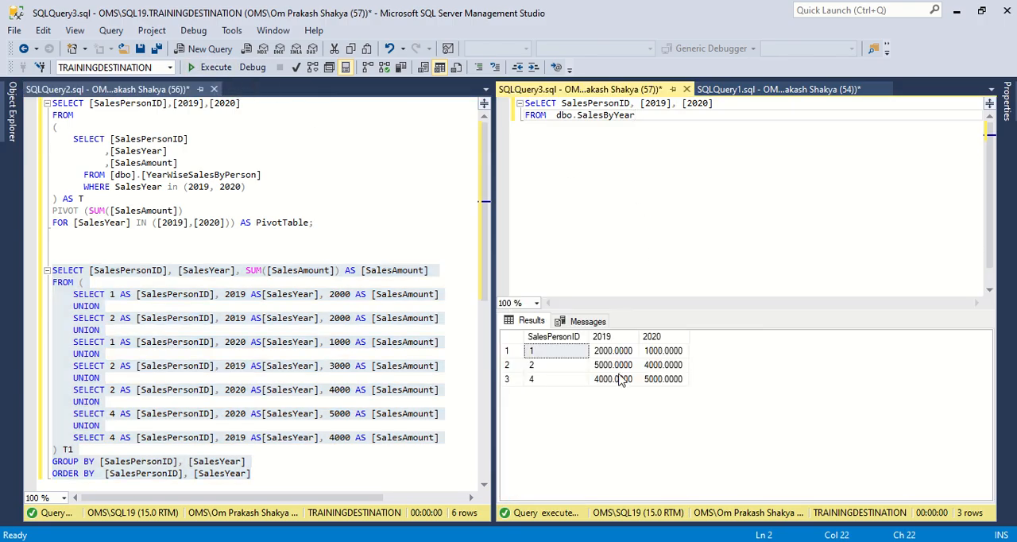
pyautogui.moveTo(573, 379); pyautogui.dragTo(668, 355)
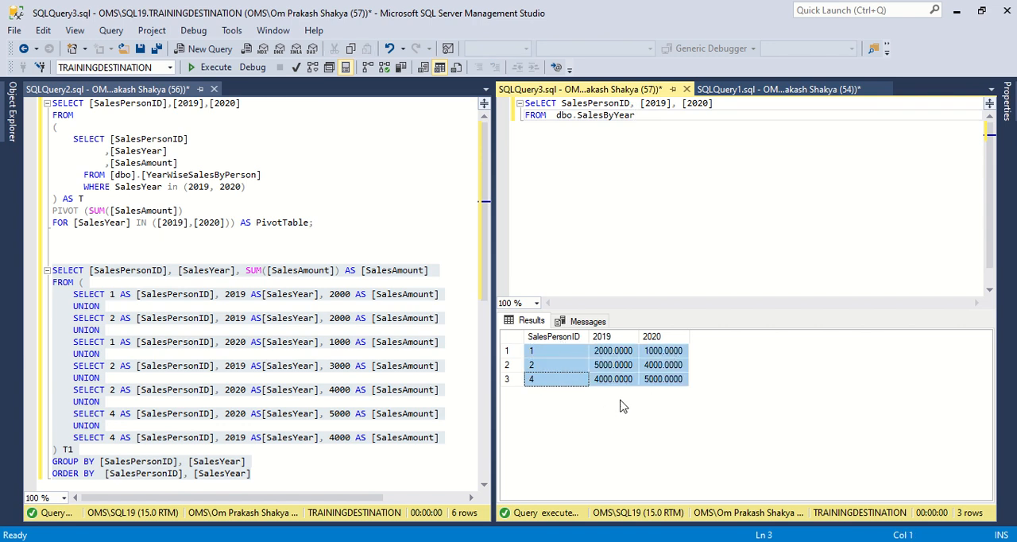
# Step: Switch back to Visual Studio and stop debugging the package
pyautogui.hotkey('alt', 'Tab')
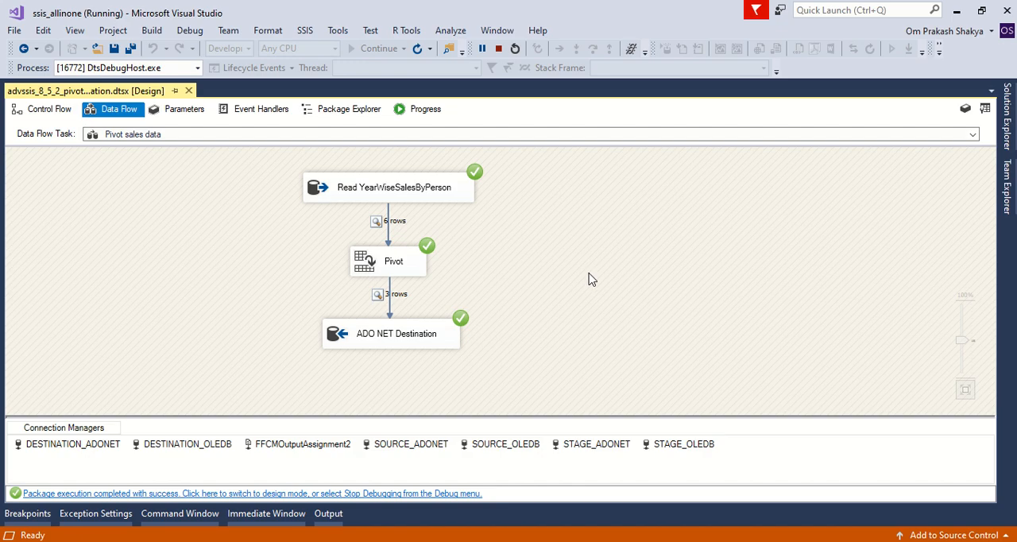
pyautogui.click(499, 49)
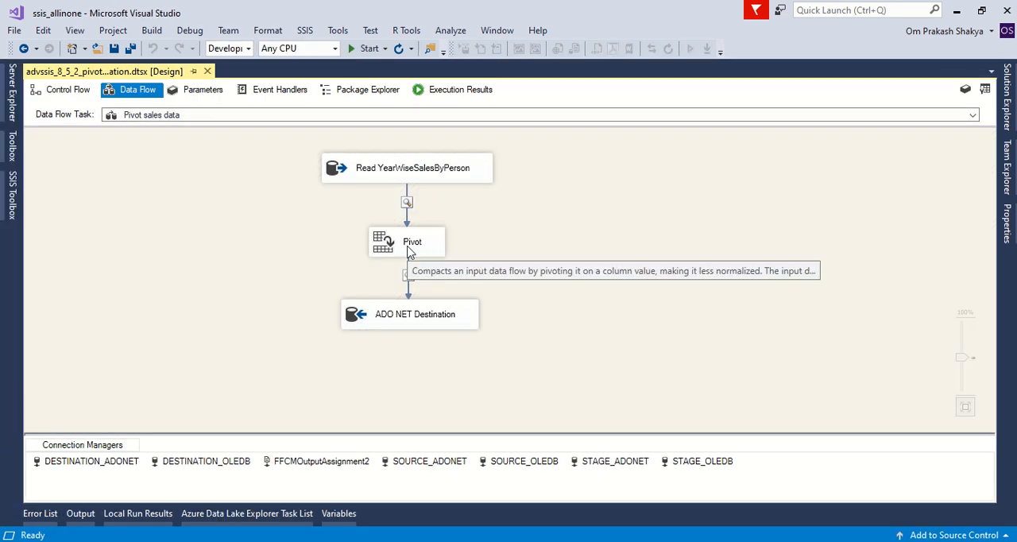
# Step: Switch to SQL Server Management Studio and highlight the SUM([SalesAmount]) expression in the grouped query
pyautogui.hotkey('alt', 'Tab')
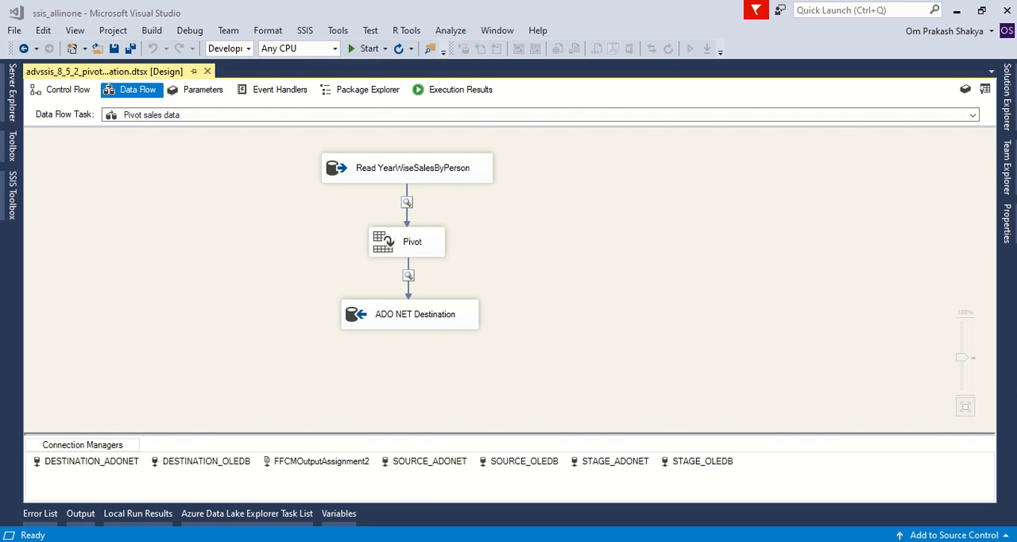
pyautogui.click(374, 234)
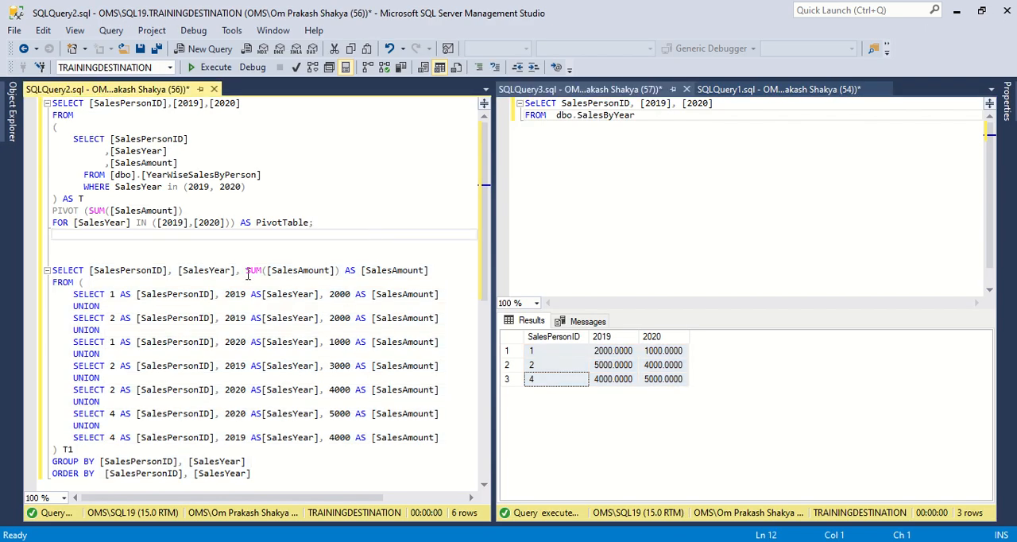
pyautogui.moveTo(247, 271); pyautogui.dragTo(330, 271)
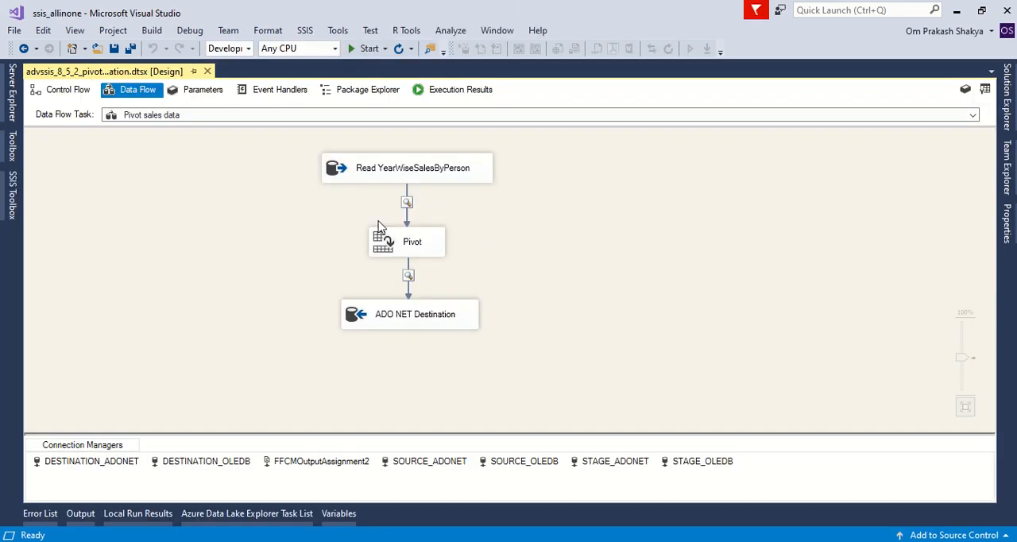
# Step: Review the Pivot transformation's key, set key and value settings in Visual Studio and close its editor without changes
pyautogui.click(387, 248)
pyautogui.doubleClick(387, 246)
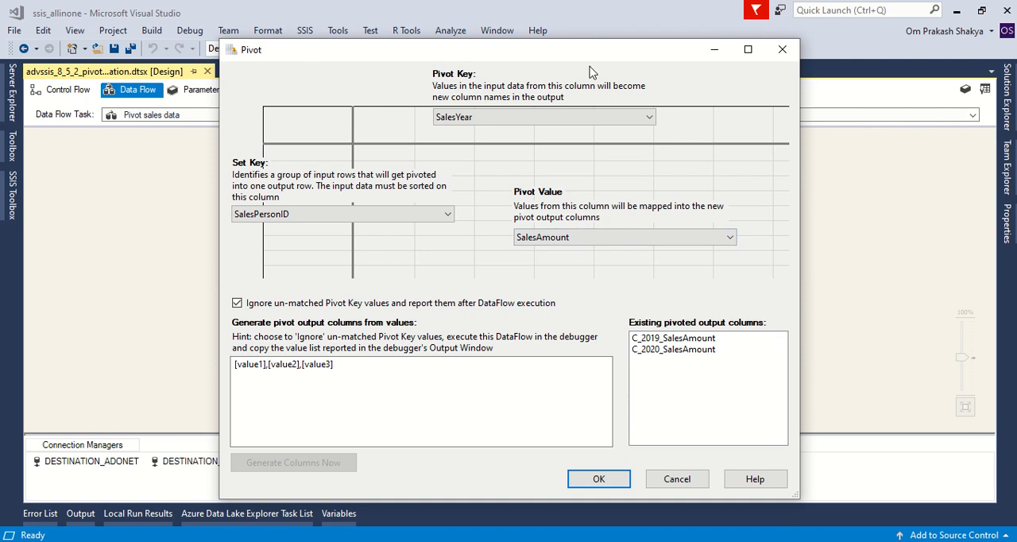
pyautogui.click(782, 49)
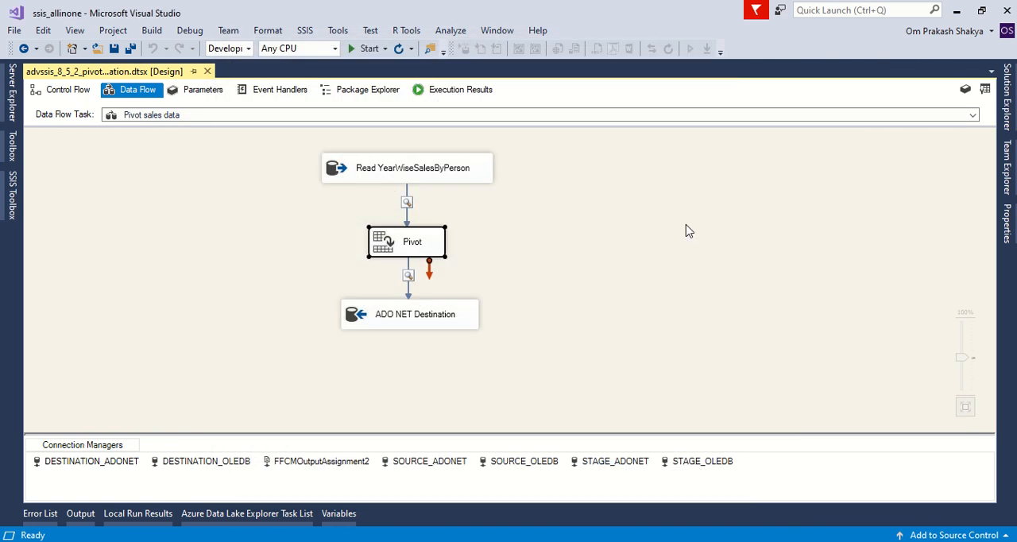